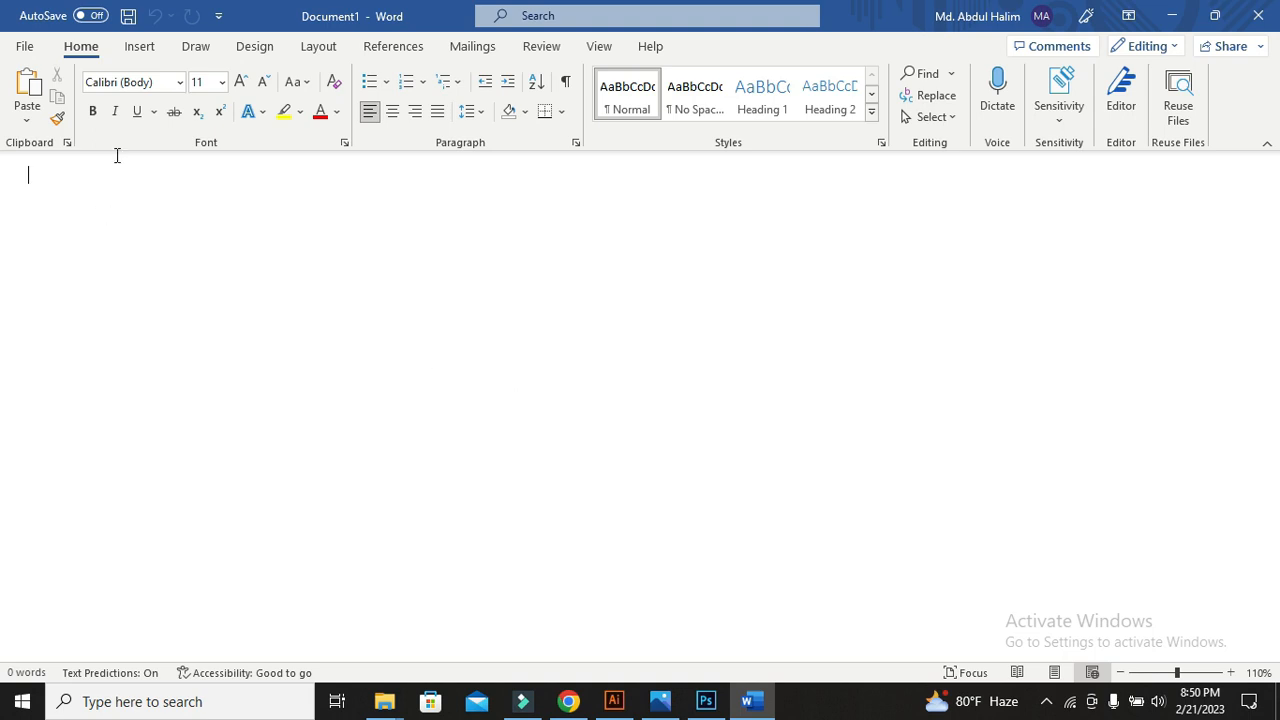
Insert picture 13 from the photo folder on the Desktop into the blank document
click(148, 54)
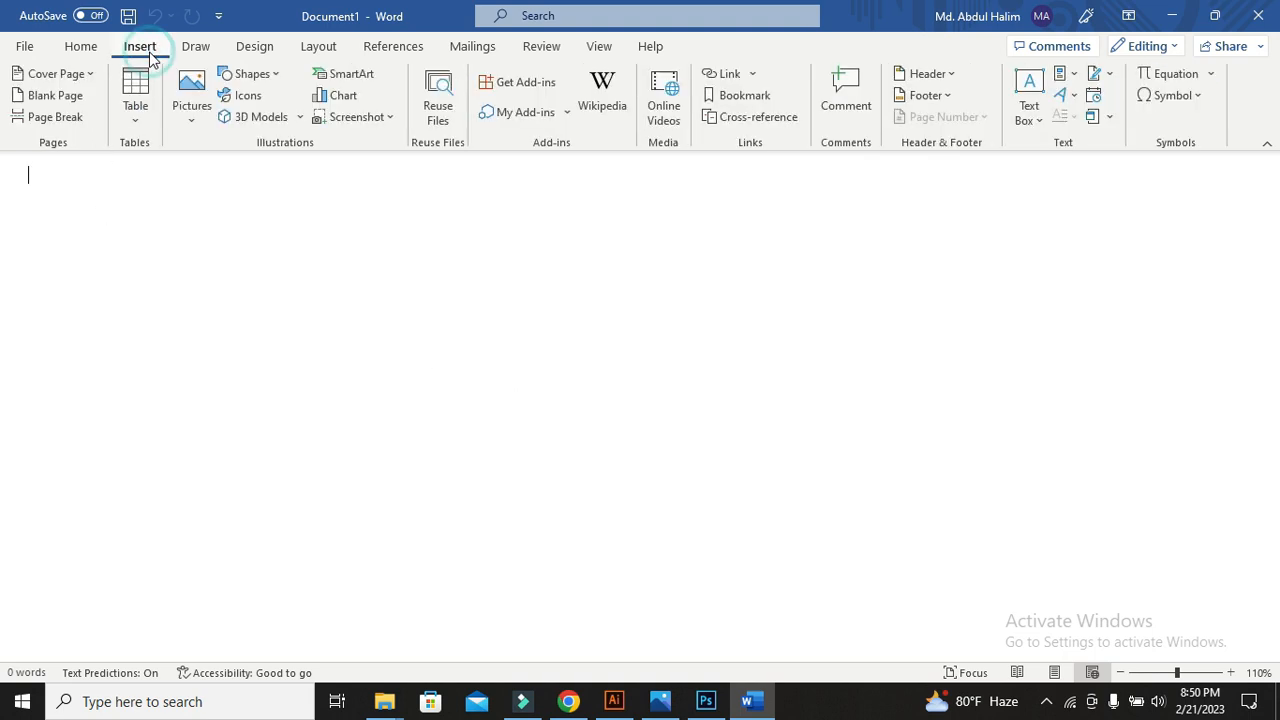
click(200, 90)
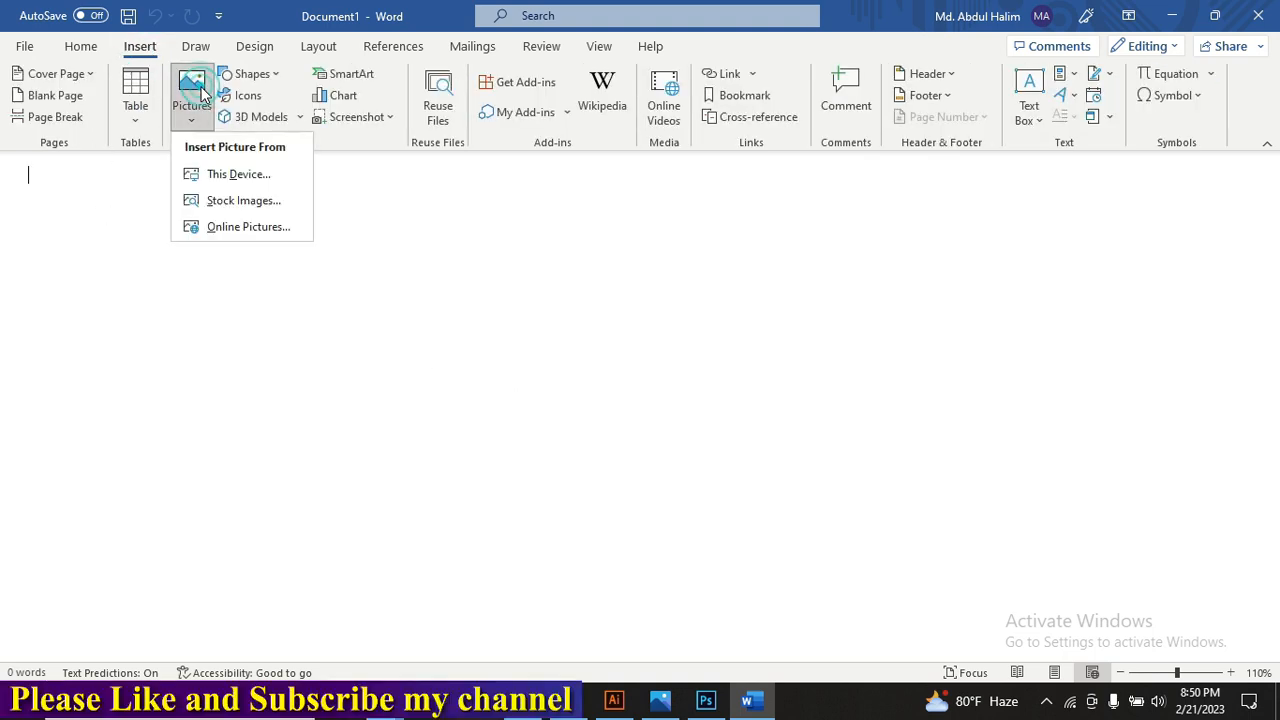
click(238, 173)
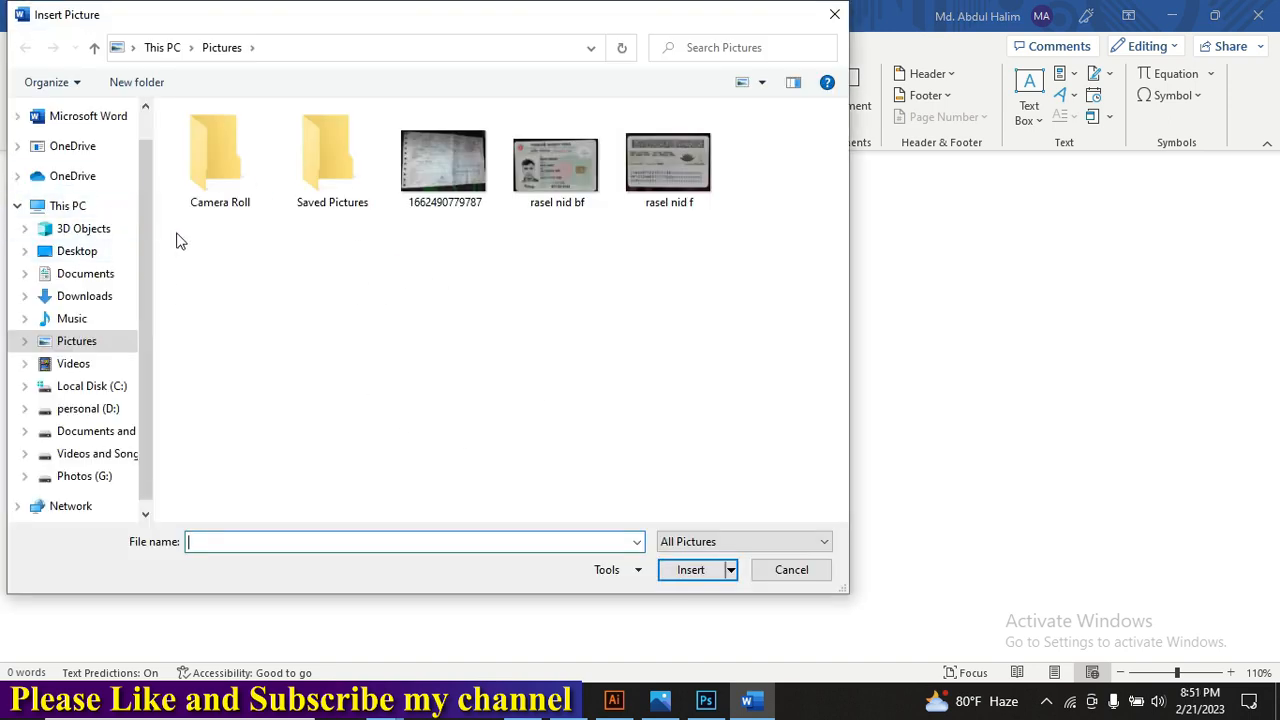
click(80, 251)
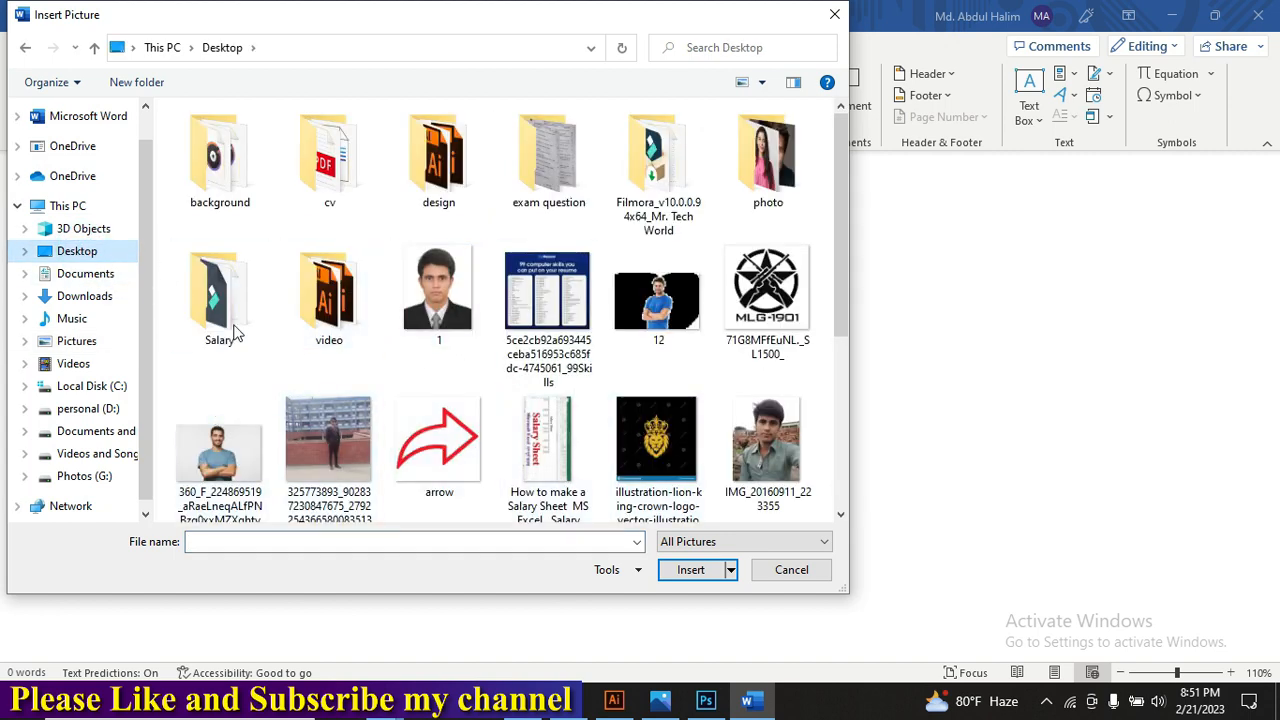
double_click(768, 155)
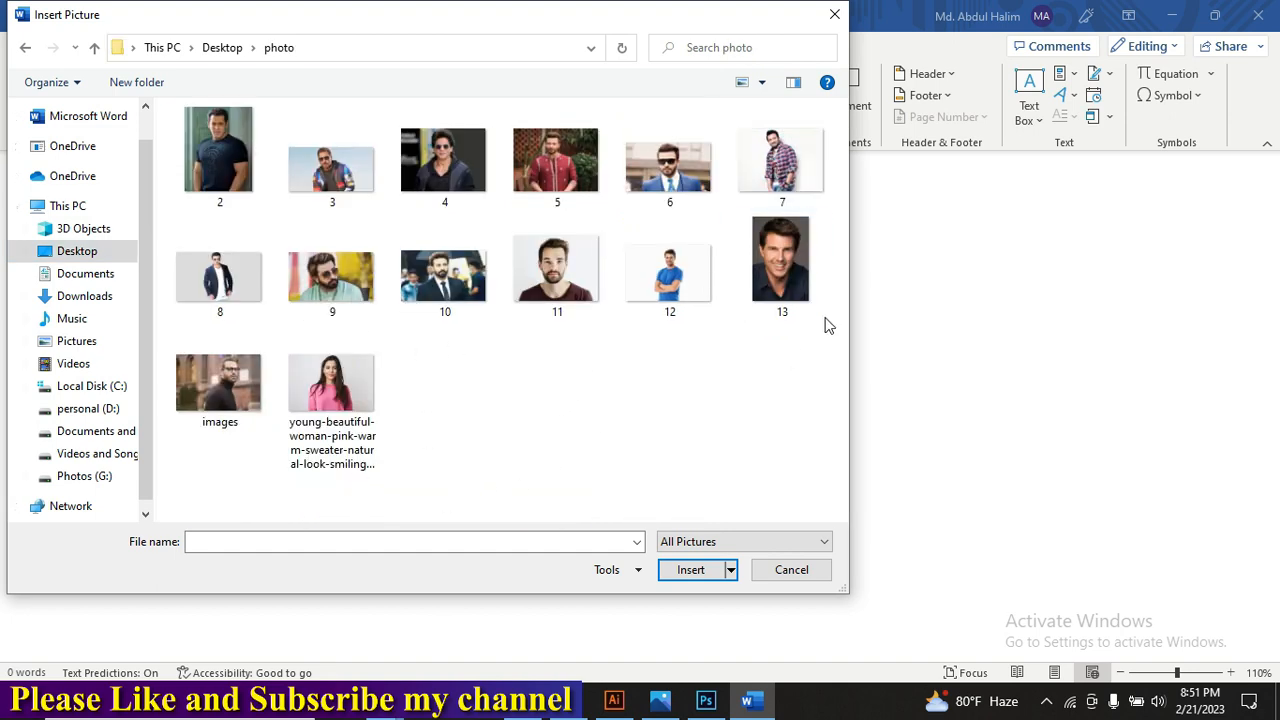
double_click(790, 285)
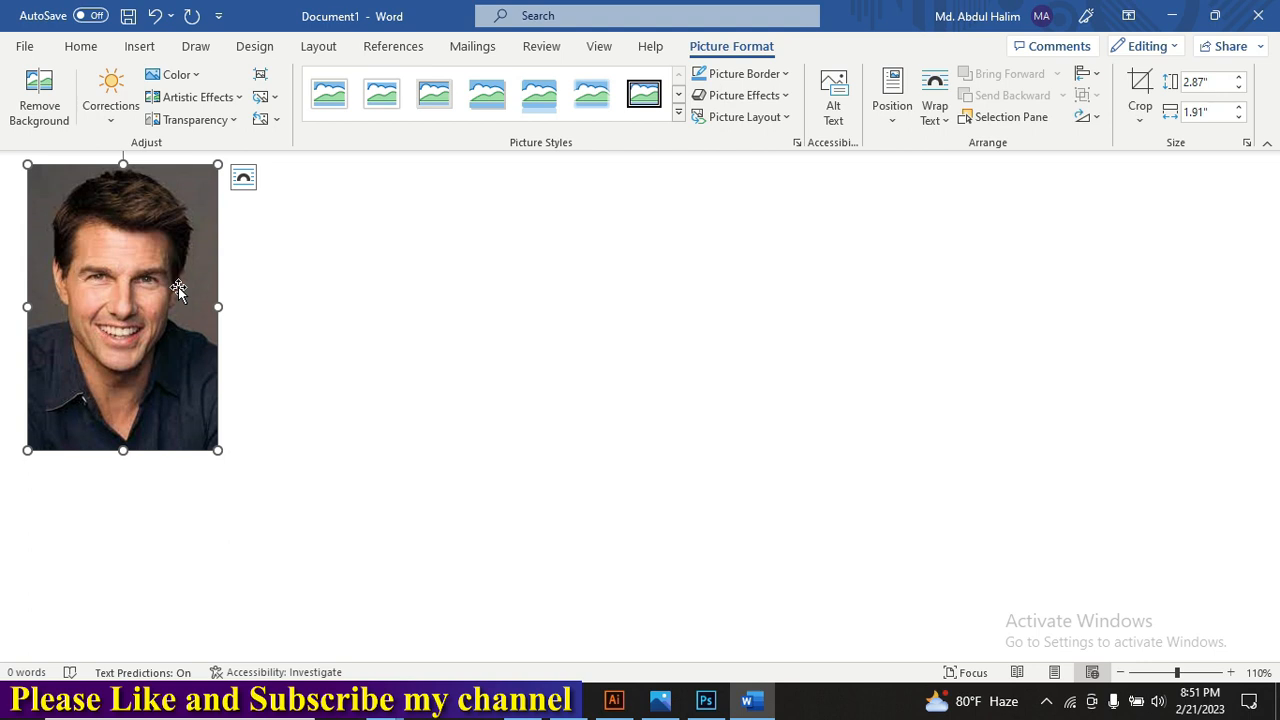
Set the picture's text wrapping to Behind Text and move it to the middle of the page
click(440, 266)
click(200, 263)
drag(133, 287, 232, 292)
right_click(148, 254)
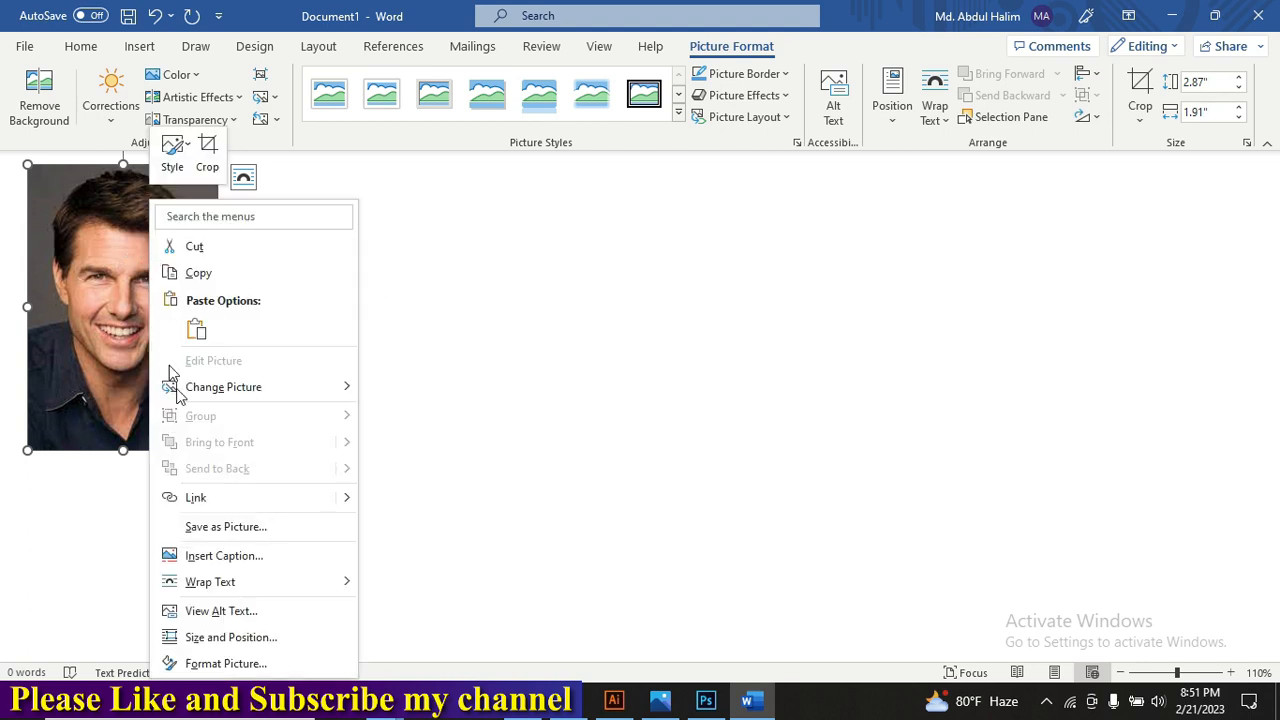
click(230, 584)
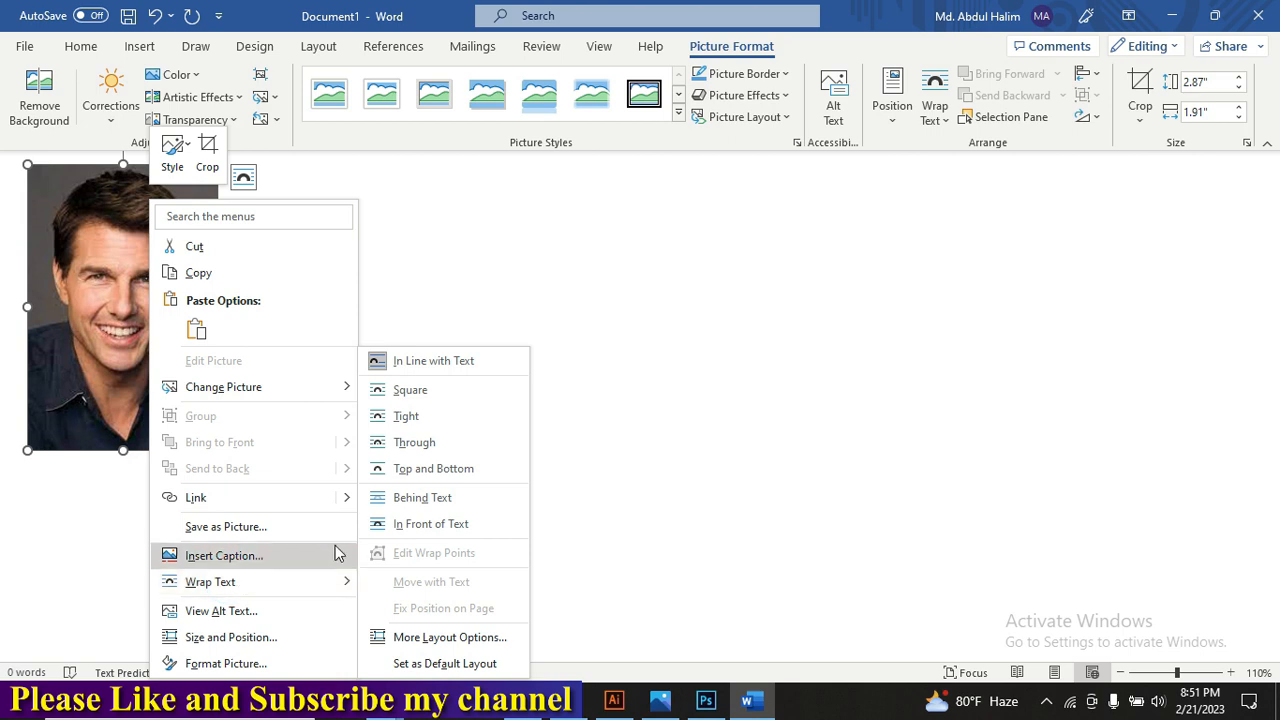
click(421, 500)
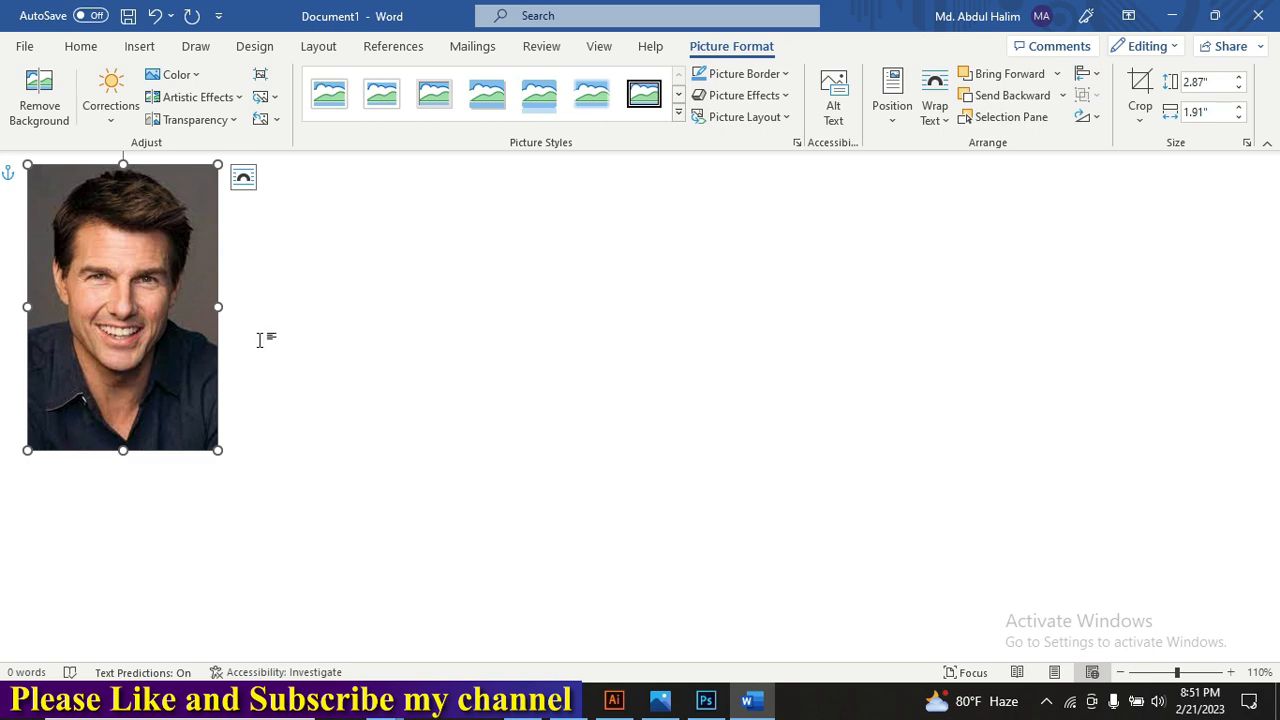
drag(155, 265, 682, 400)
click(509, 383)
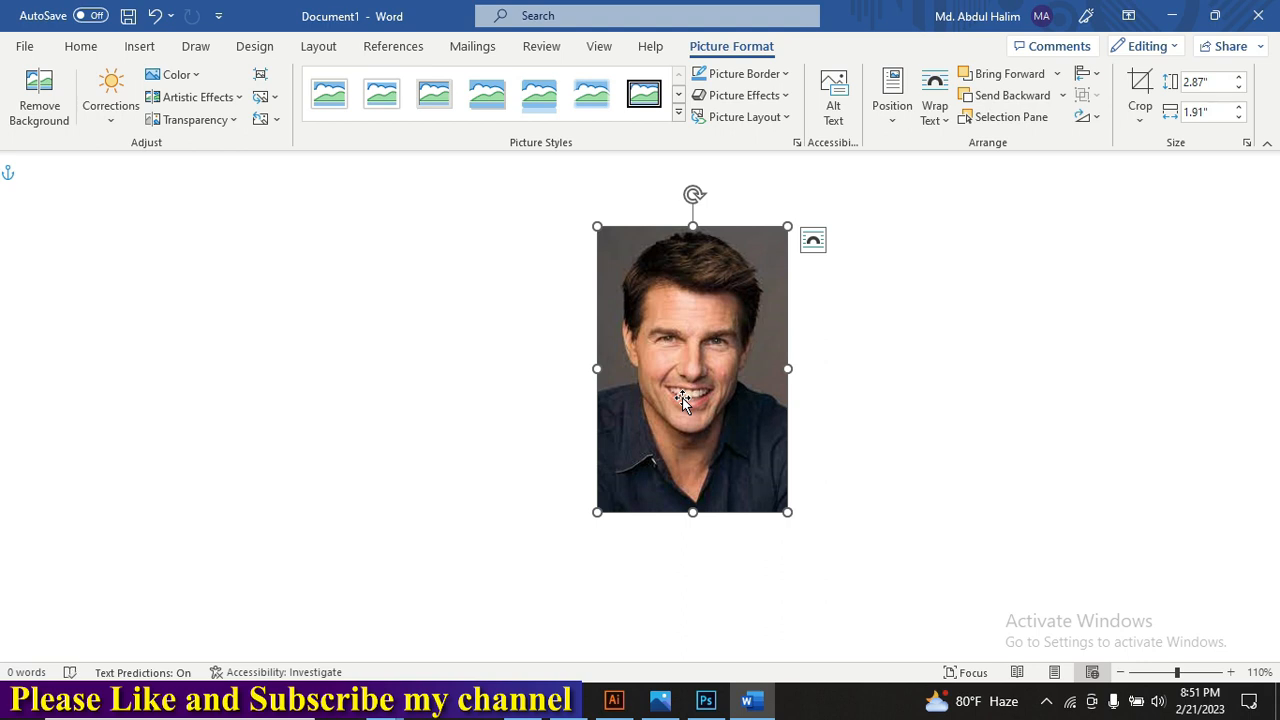
Start Remove Background on the picture and mark the top of the man's hair as an area to keep
click(40, 100)
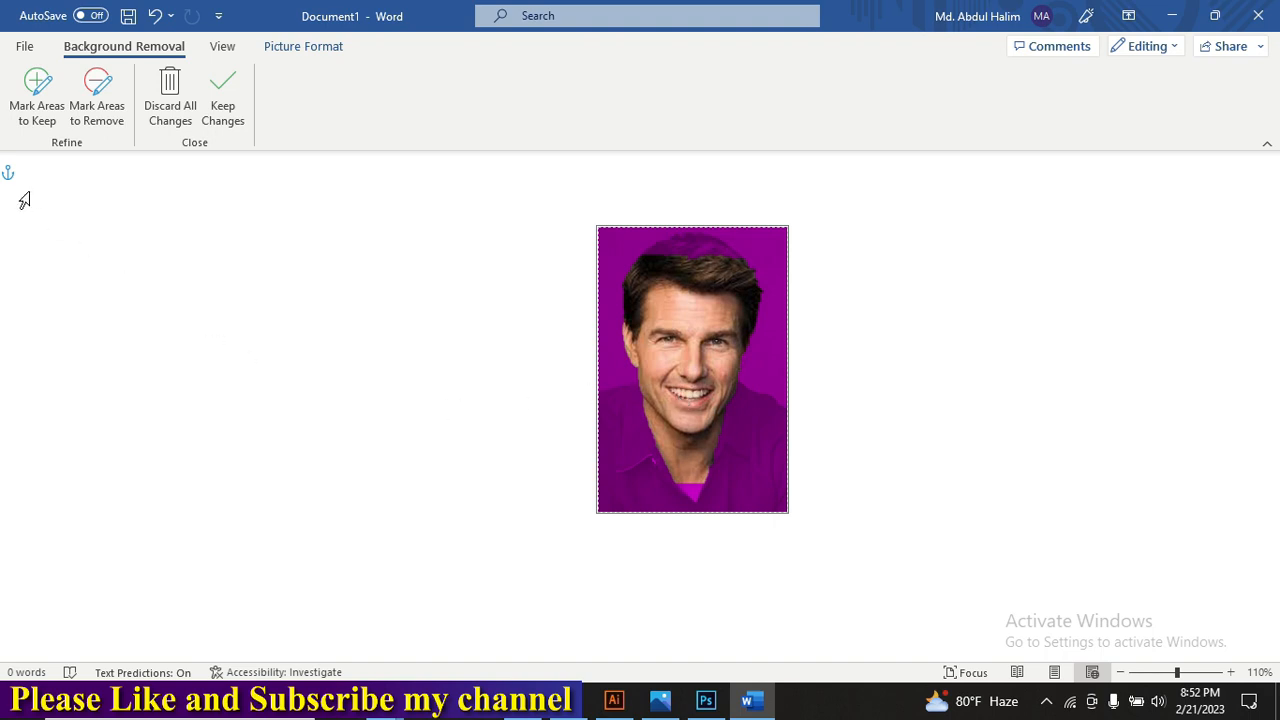
click(46, 120)
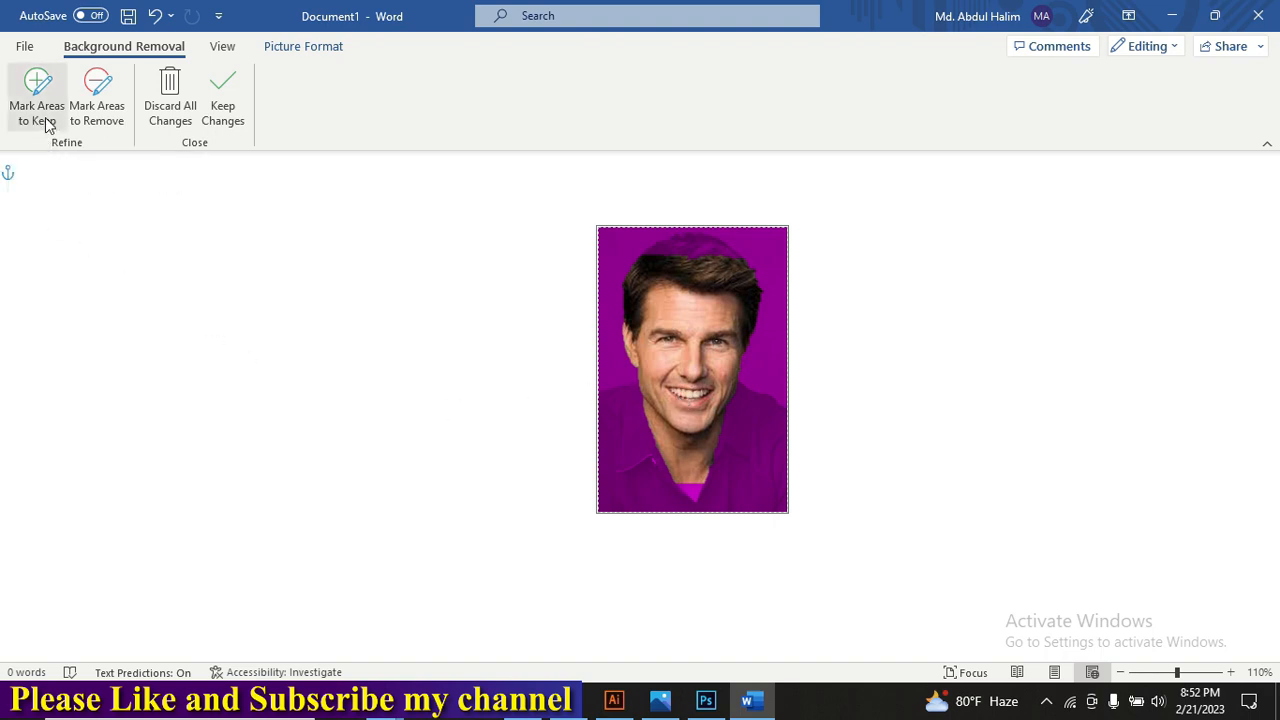
click(46, 120)
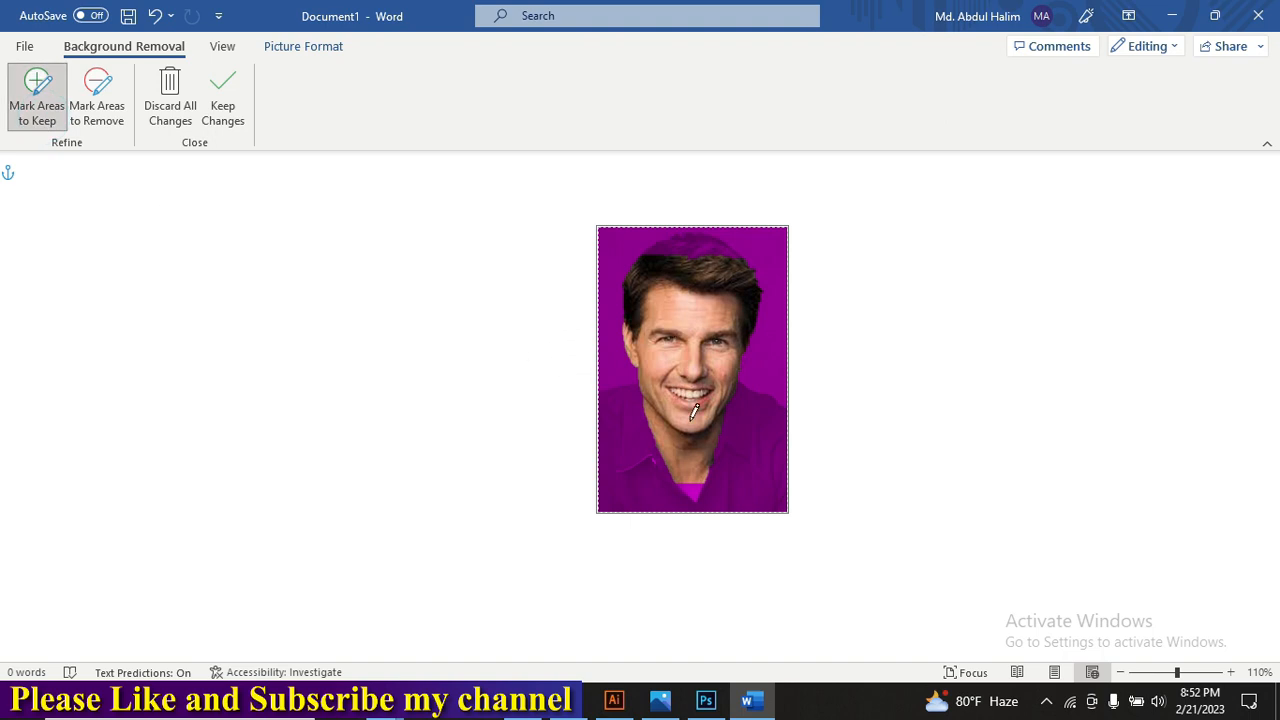
drag(685, 265, 678, 228)
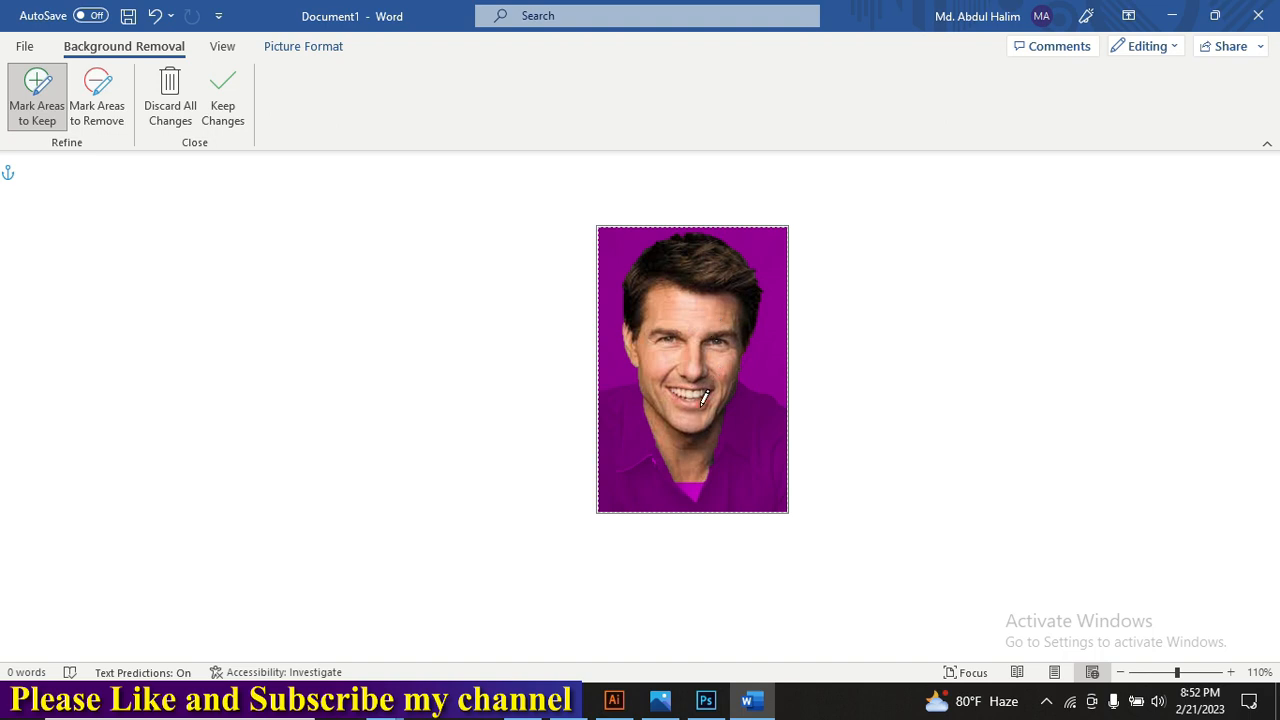
Mark the whole shirt and both shoulders as areas to keep, and apply the background removal
drag(700, 395, 762, 470)
drag(718, 429, 759, 500)
drag(682, 416, 620, 496)
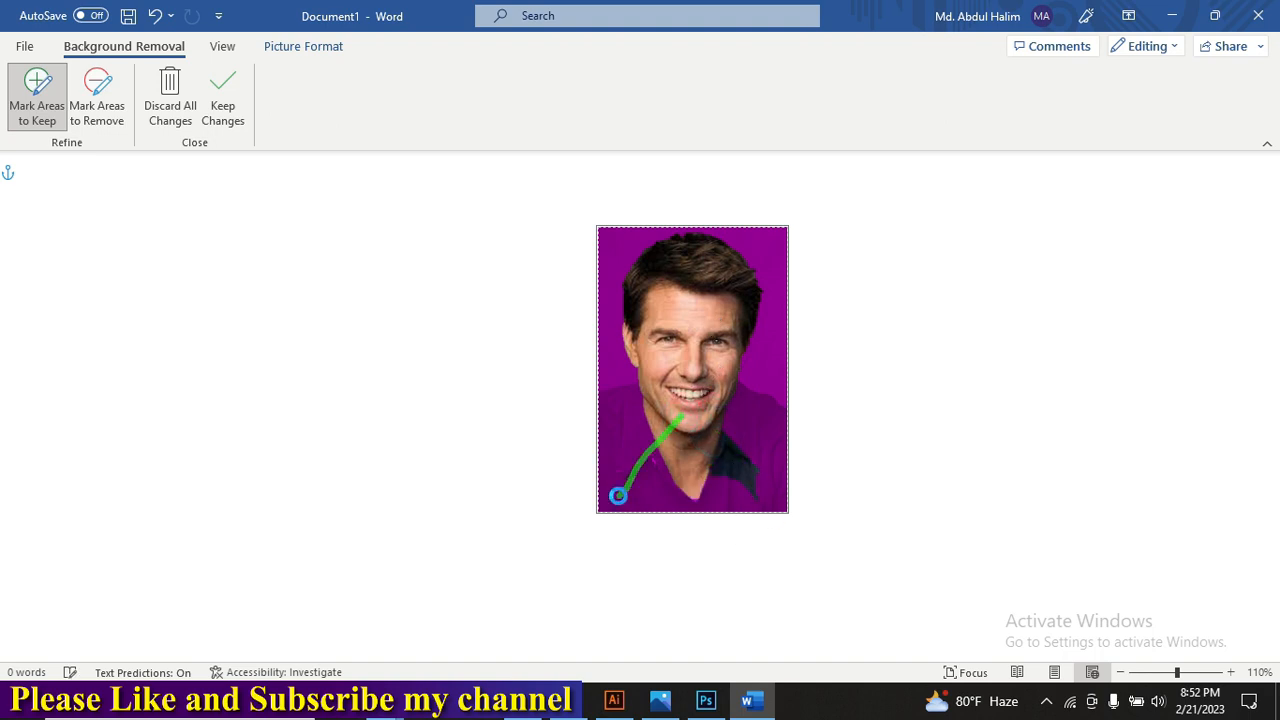
click(657, 417)
click(639, 383)
mouse_move(606, 398)
mouse_down()
mouse_move(592, 405)
mouse_move(596, 528)
mouse_up()
drag(628, 432, 657, 518)
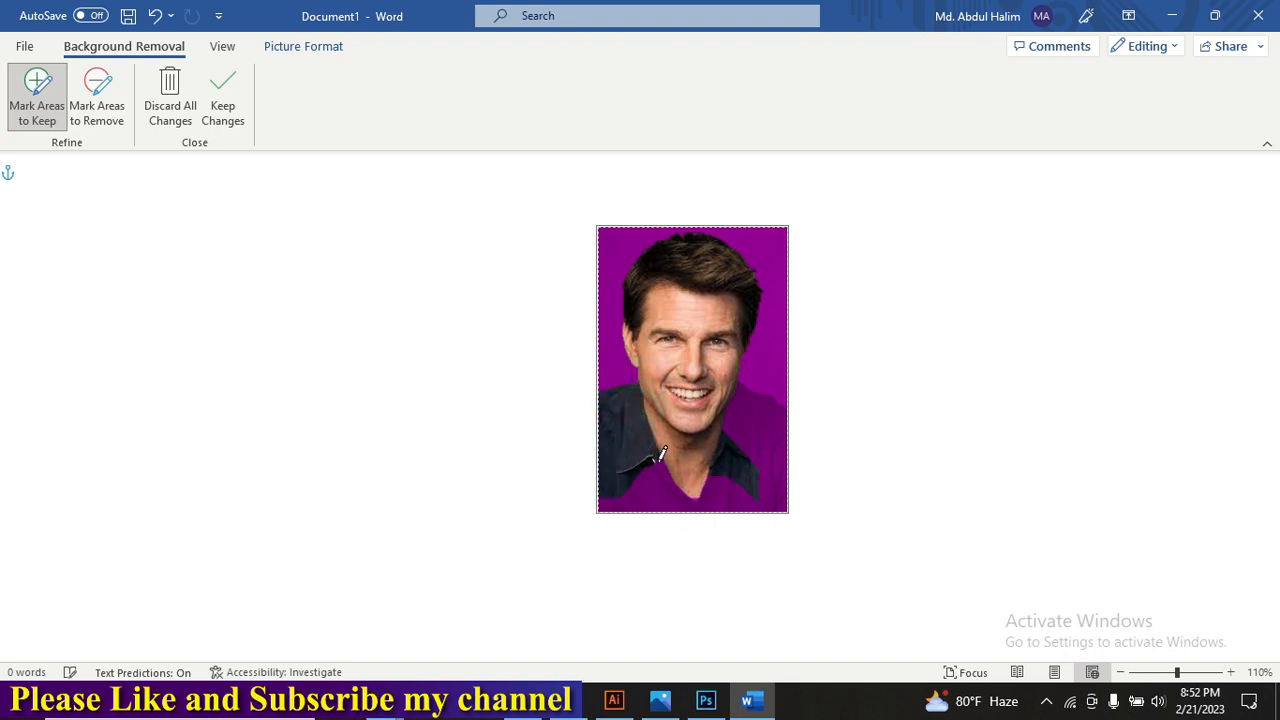
mouse_move(659, 463)
mouse_down()
mouse_move(675, 553)
mouse_move(686, 549)
mouse_up()
mouse_move(642, 483)
mouse_down()
mouse_move(677, 522)
mouse_move(767, 516)
mouse_up()
mouse_move(719, 460)
mouse_down()
mouse_move(777, 451)
mouse_move(742, 457)
mouse_move(755, 398)
mouse_up()
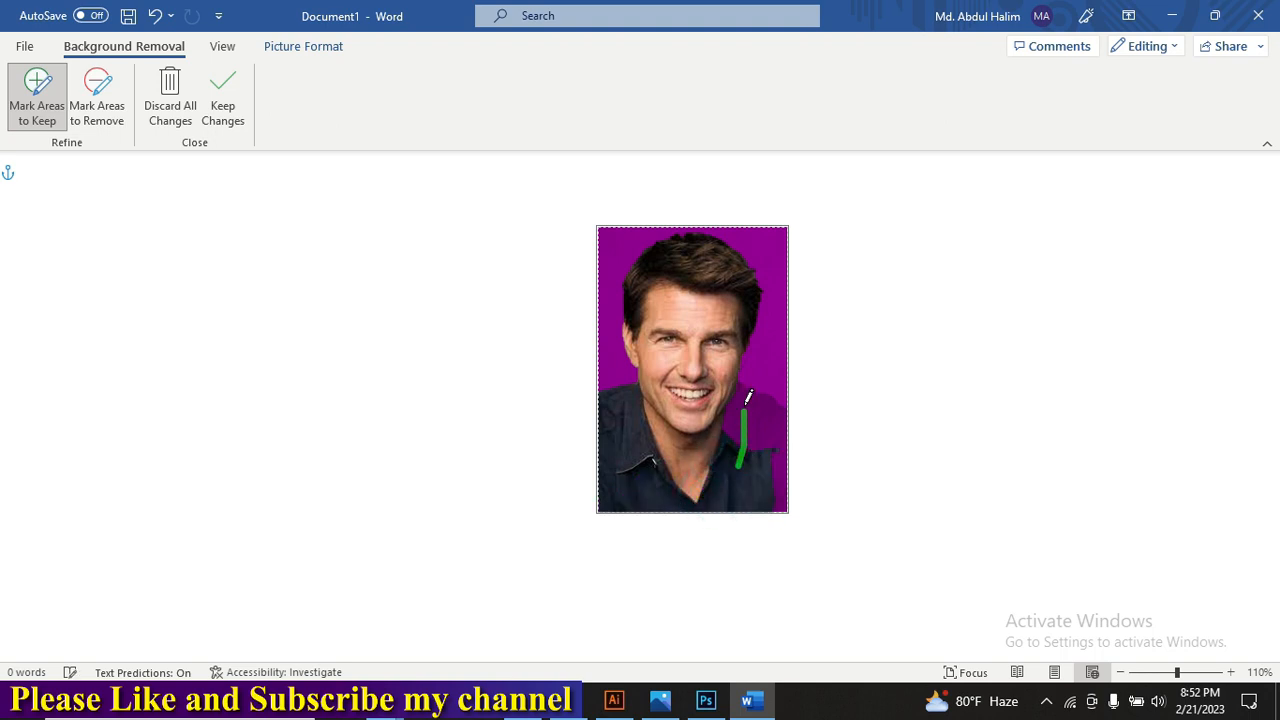
mouse_move(720, 464)
mouse_down()
mouse_move(775, 424)
mouse_move(786, 430)
mouse_up()
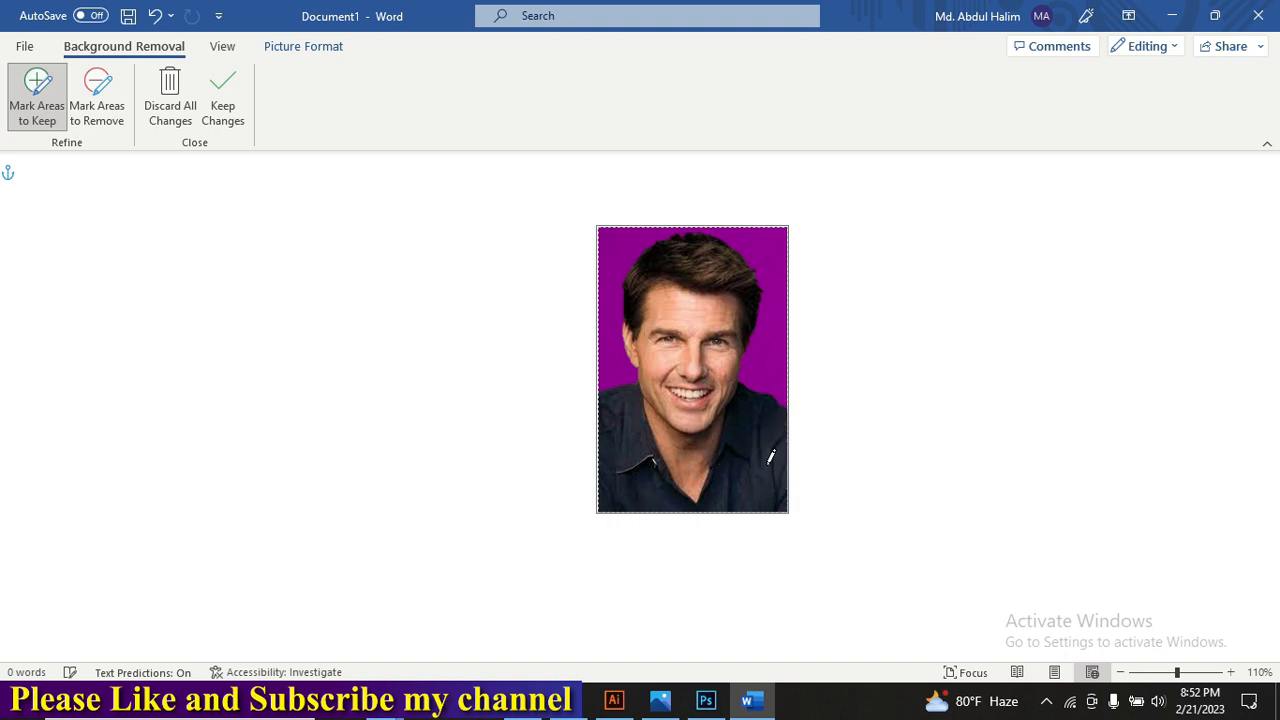
click(766, 451)
click(228, 115)
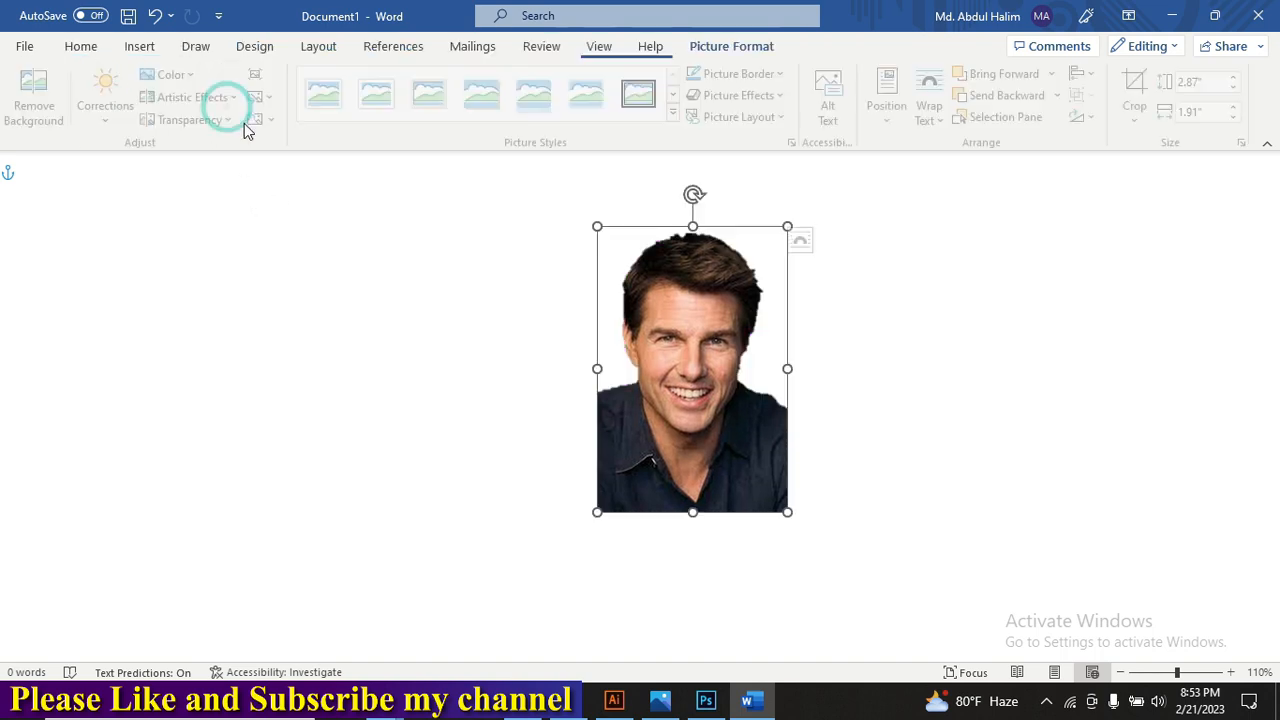
Crop off the lower part of the cut-out portrait to about 2.29" high by 1.81" wide, and place it in the middle of the page
drag(666, 351, 547, 353)
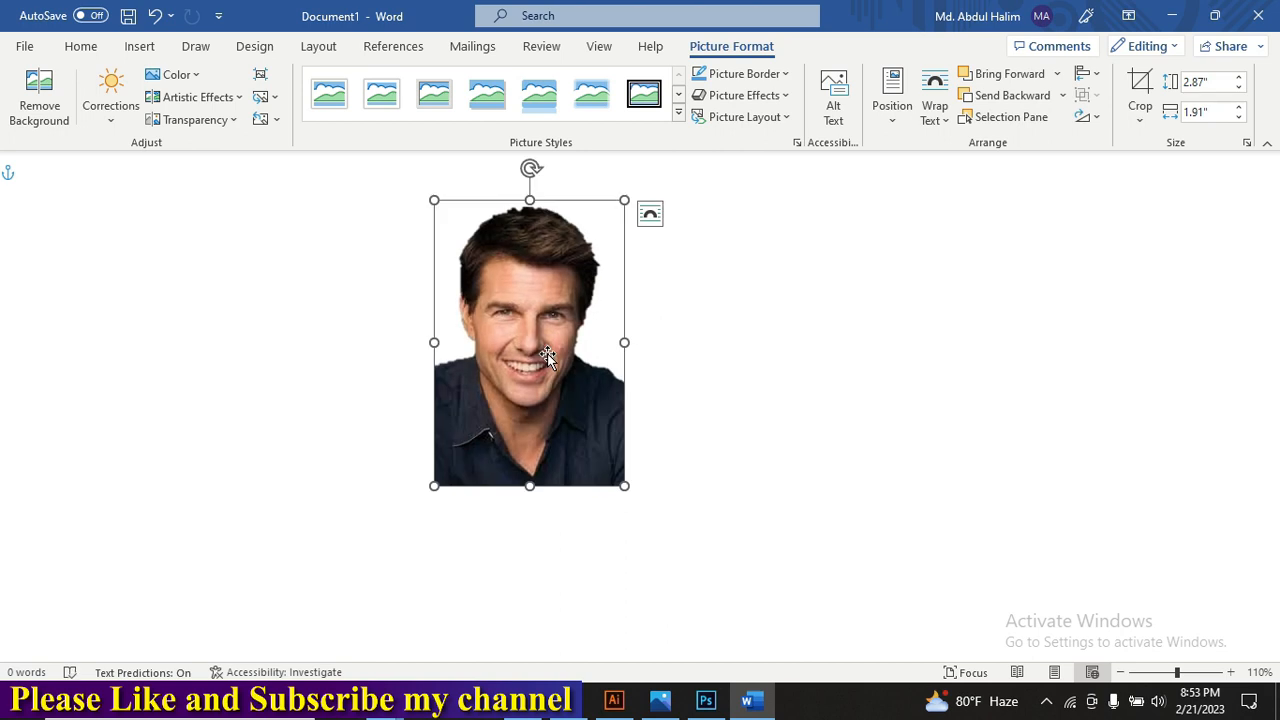
key(ctrl+z)
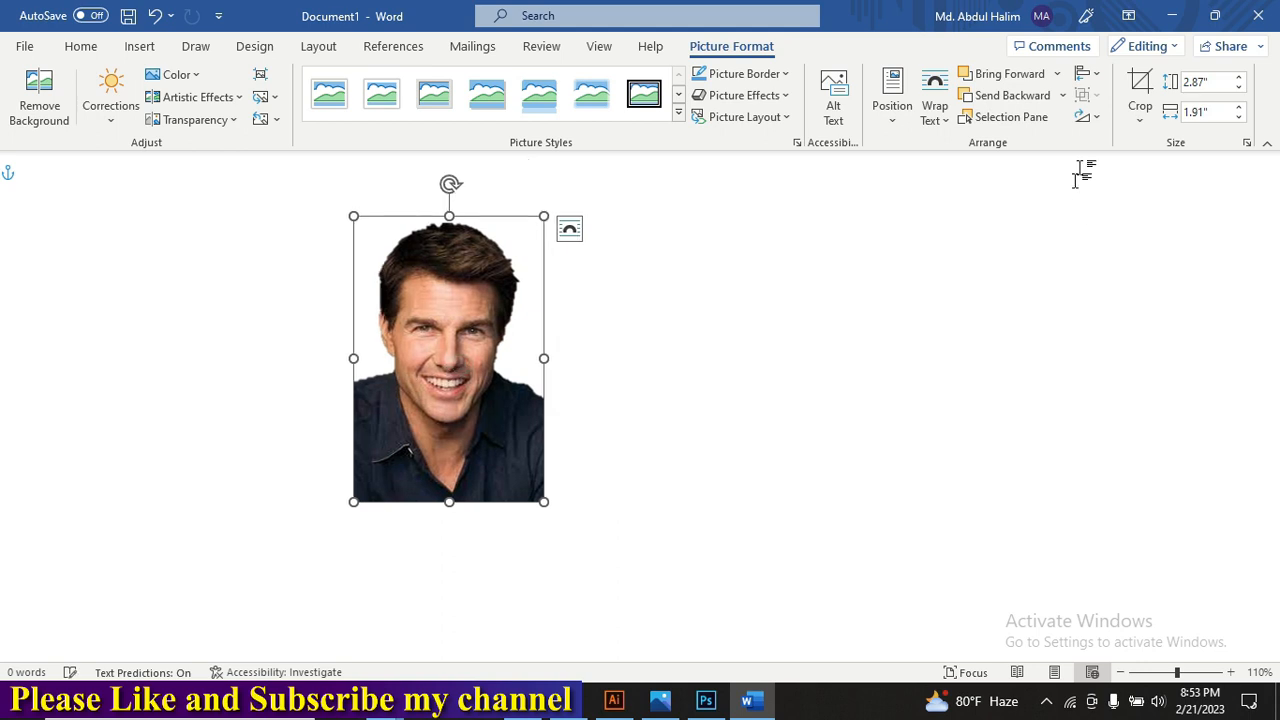
click(1140, 85)
drag(541, 498, 534, 444)
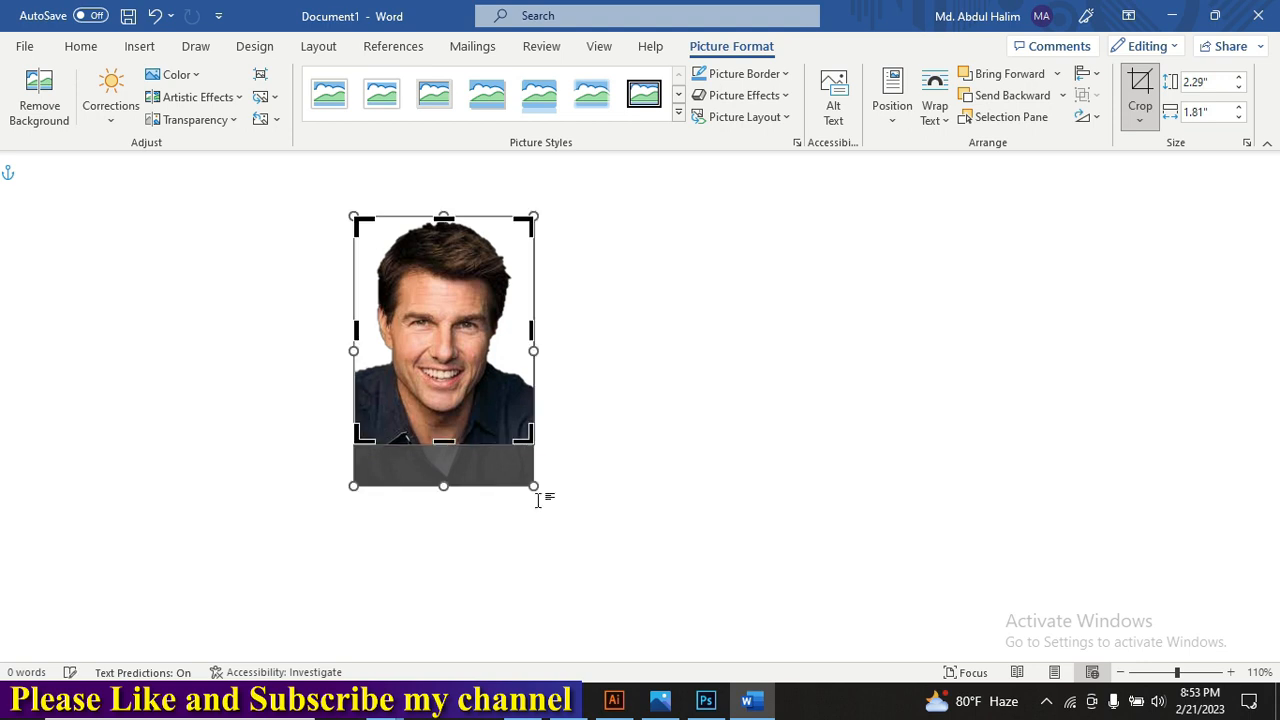
click(667, 580)
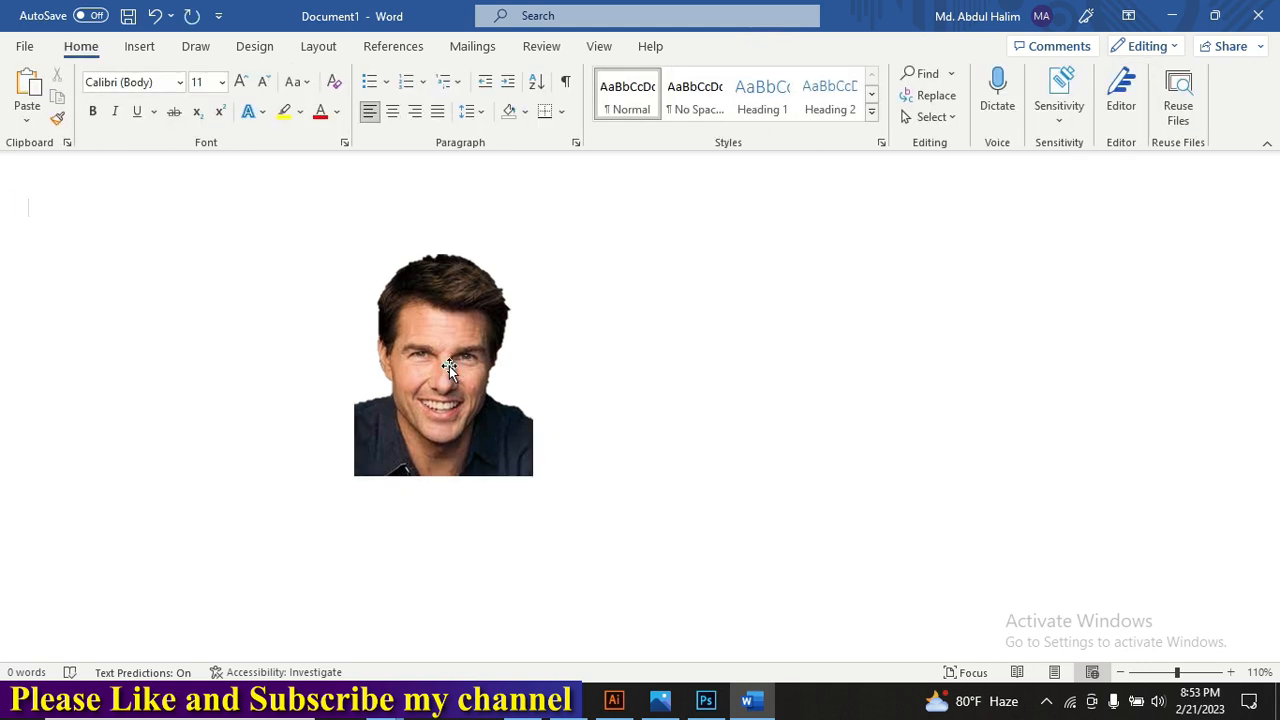
drag(449, 366, 585, 402)
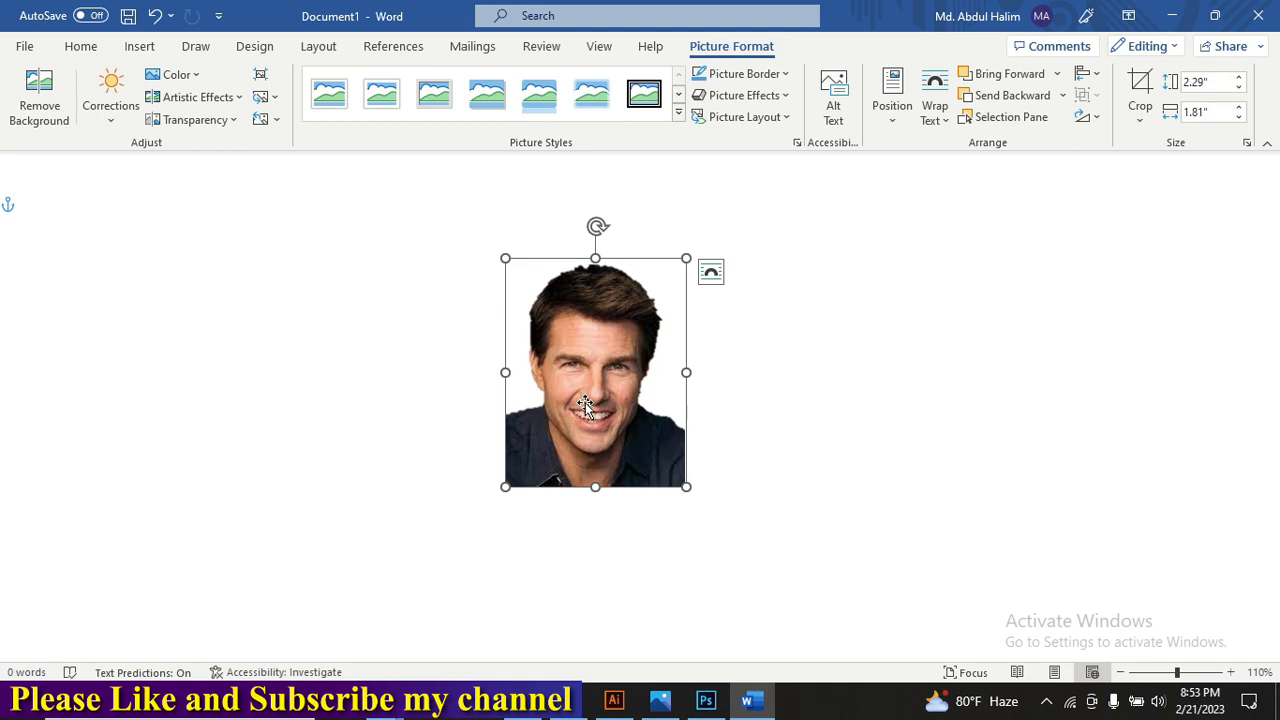
Draw a rectangle about 2.38" high and 1.92" wide to the left of the portrait
click(139, 48)
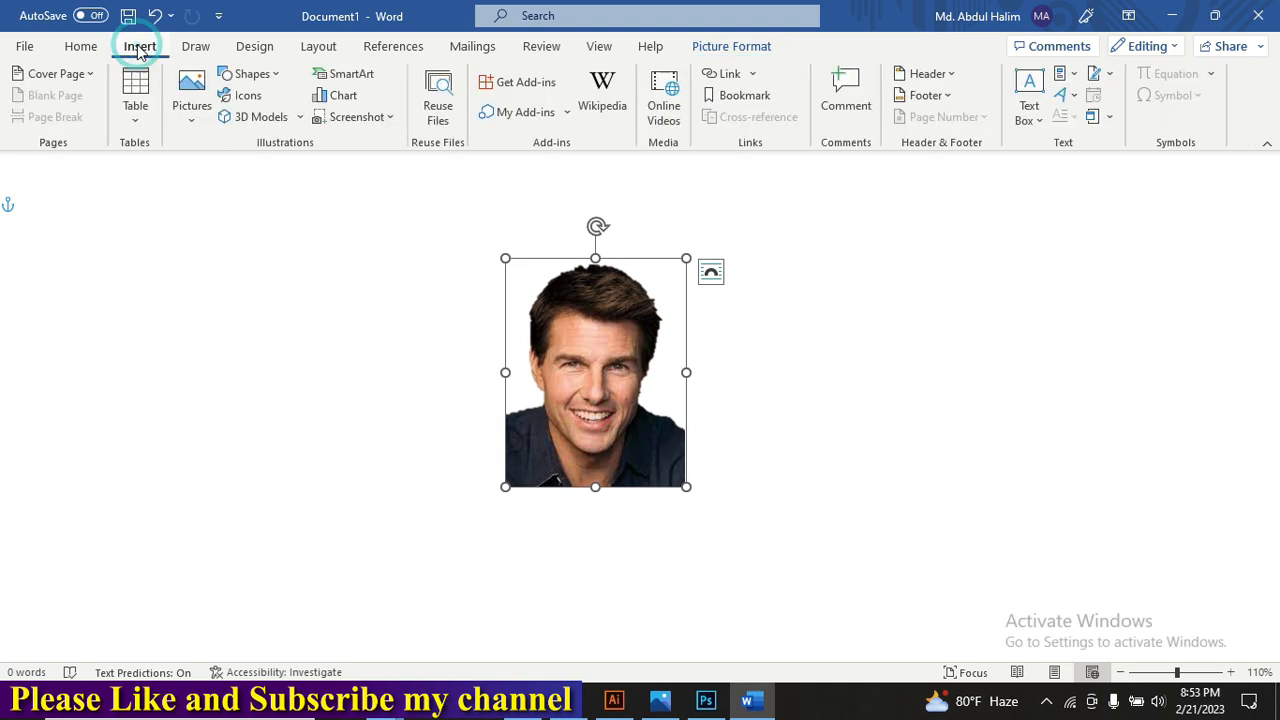
click(268, 76)
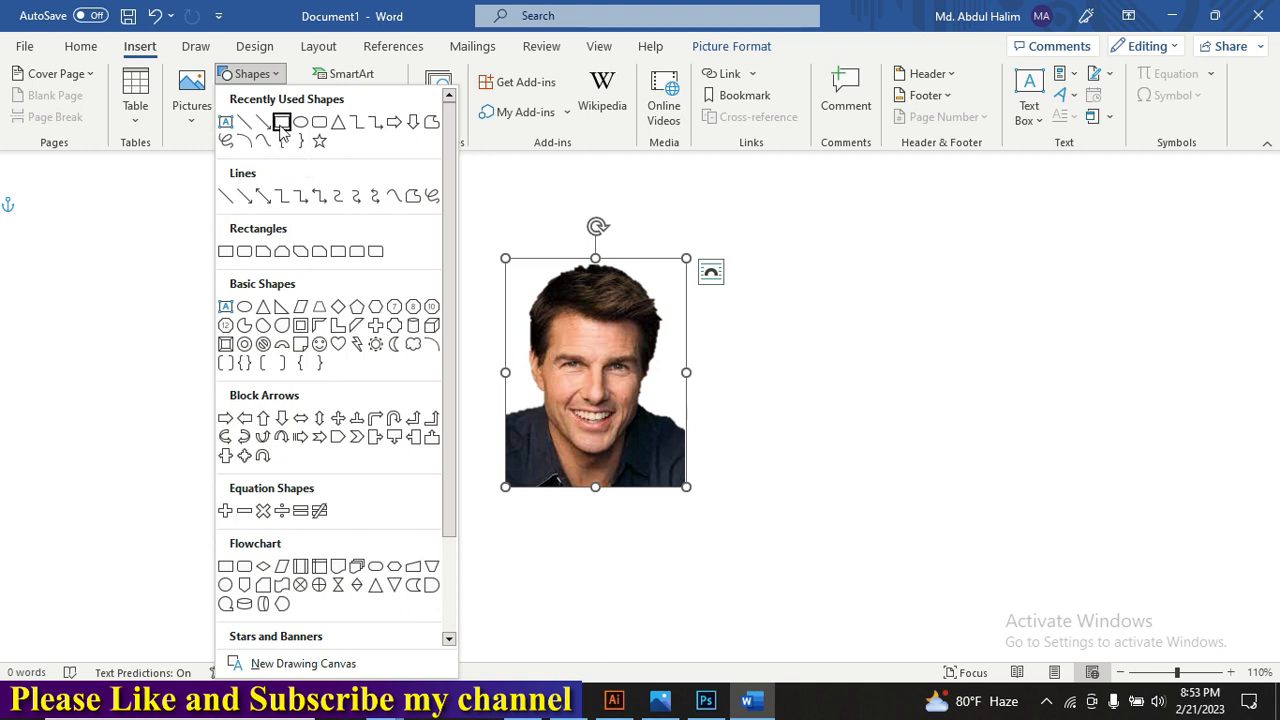
click(282, 125)
drag(217, 235, 409, 471)
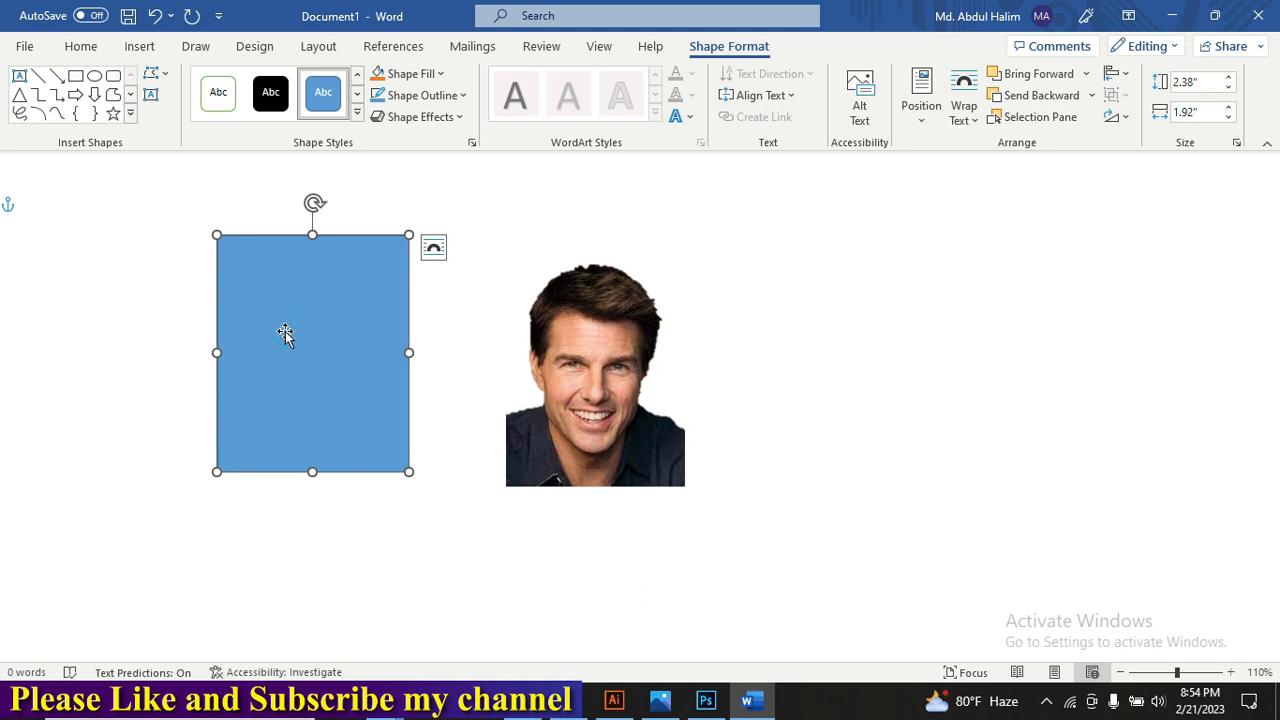
Set the rectangle's absolute height to 2" and width to 1.60", and move it closer to the portrait's left side
right_click(285, 334)
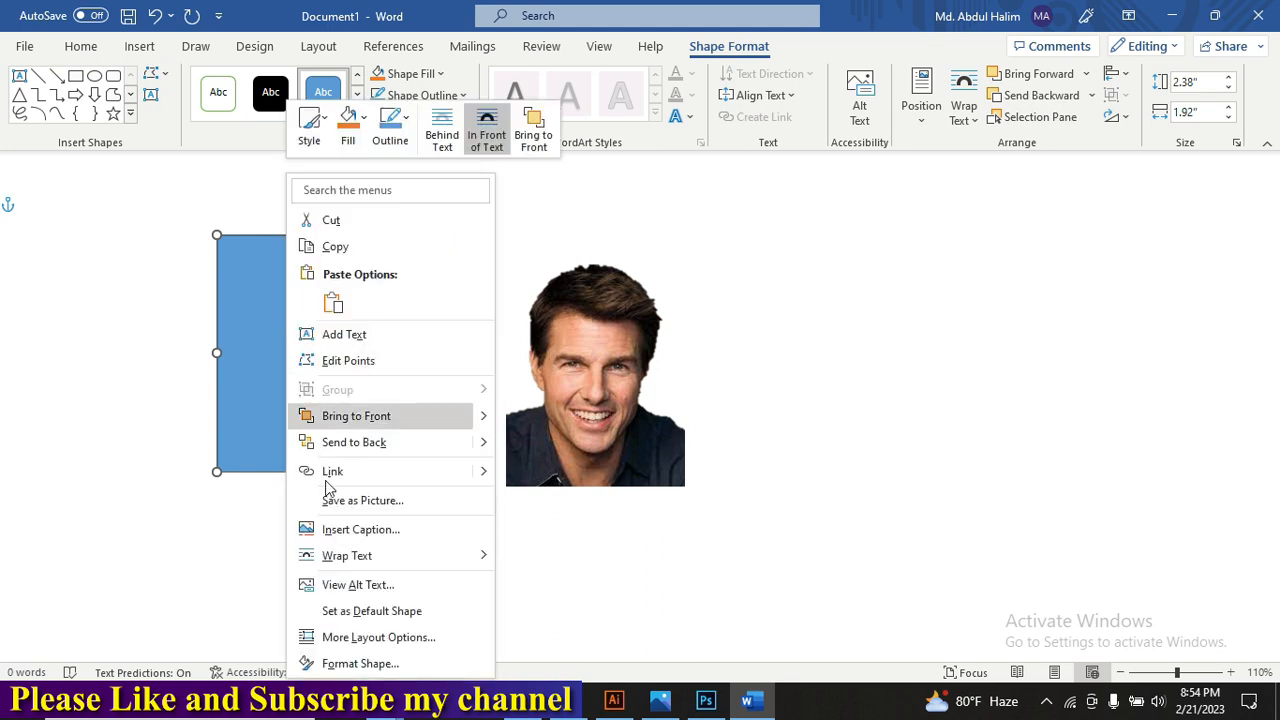
click(373, 639)
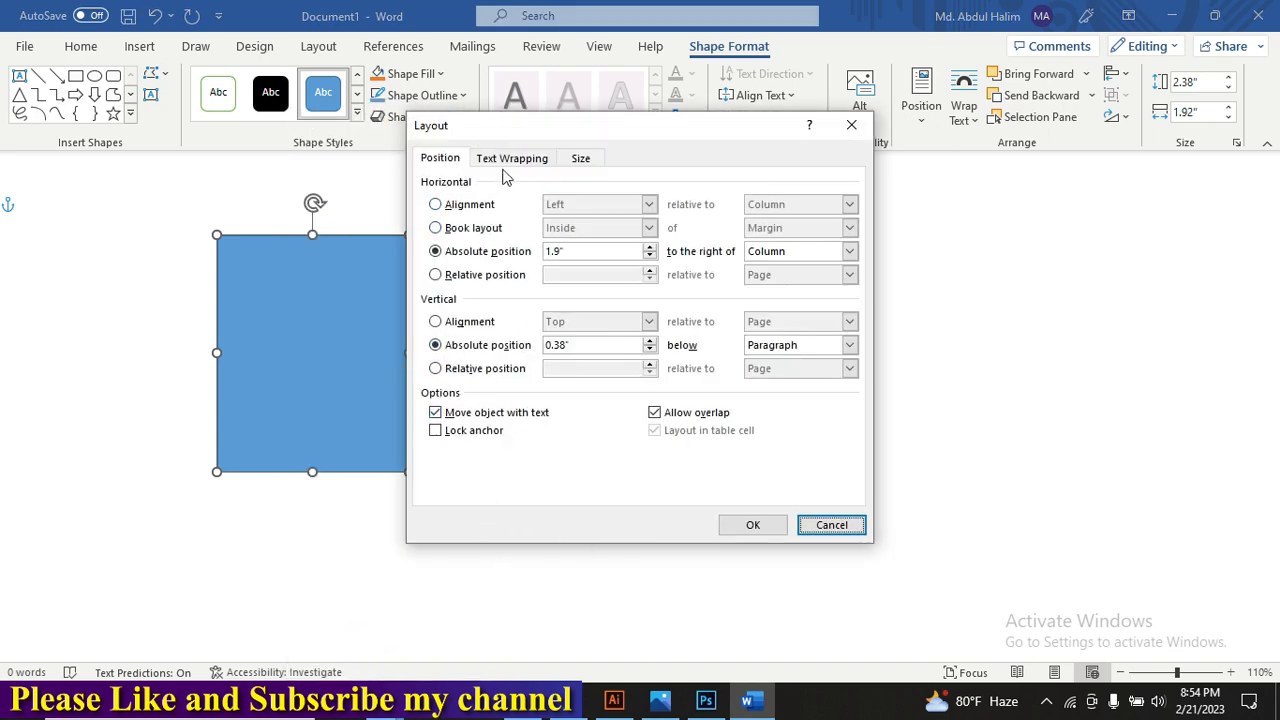
click(582, 160)
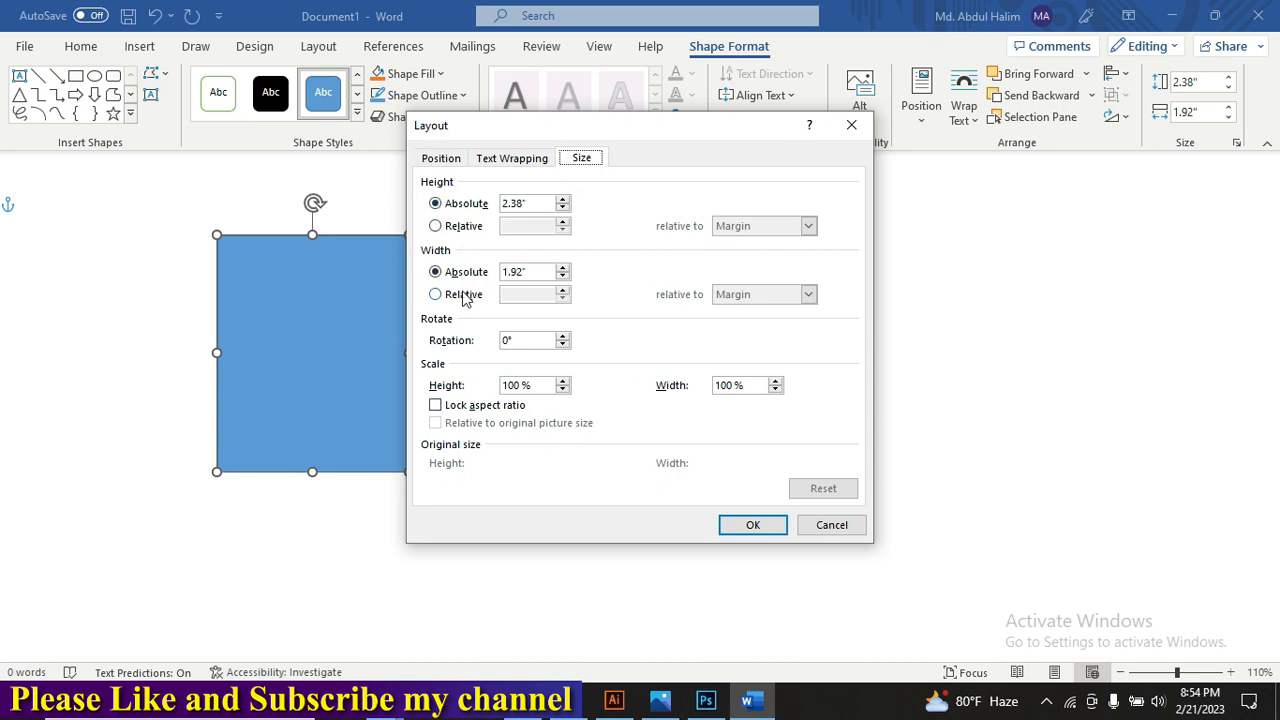
double_click(527, 205)
key(BackSpace)
text(2)
drag(529, 274, 481, 272)
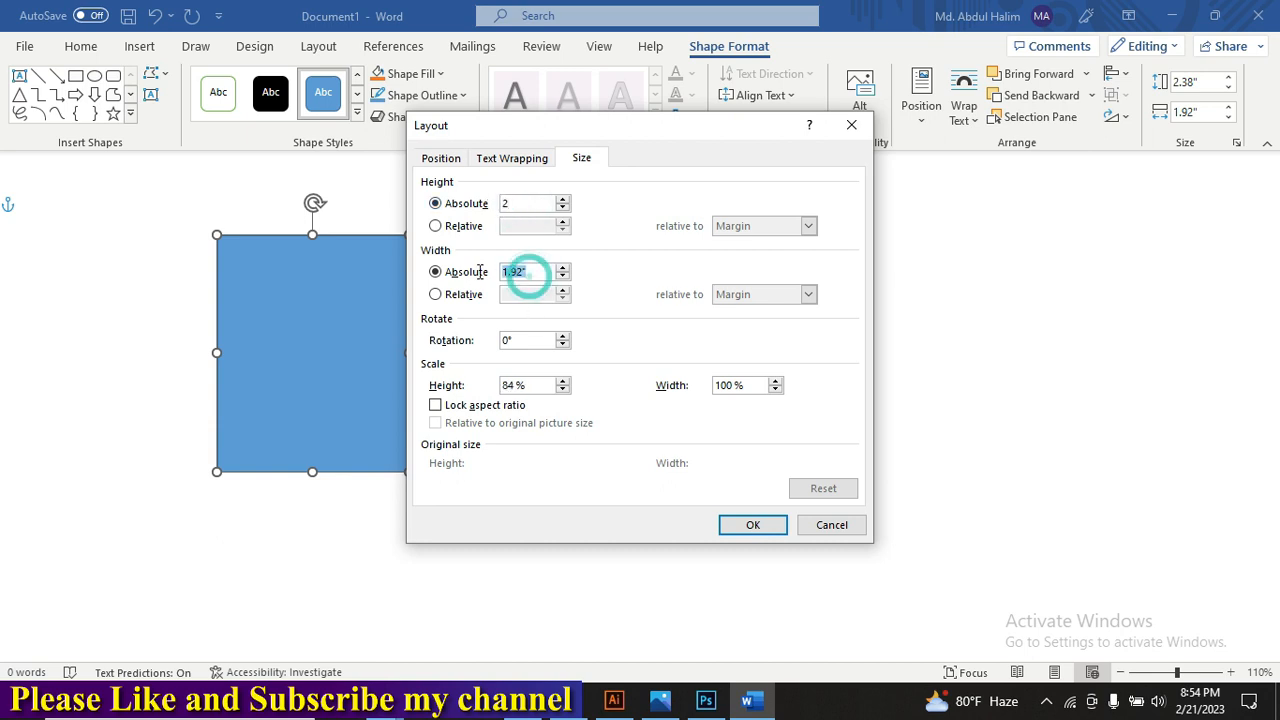
key(BackSpace)
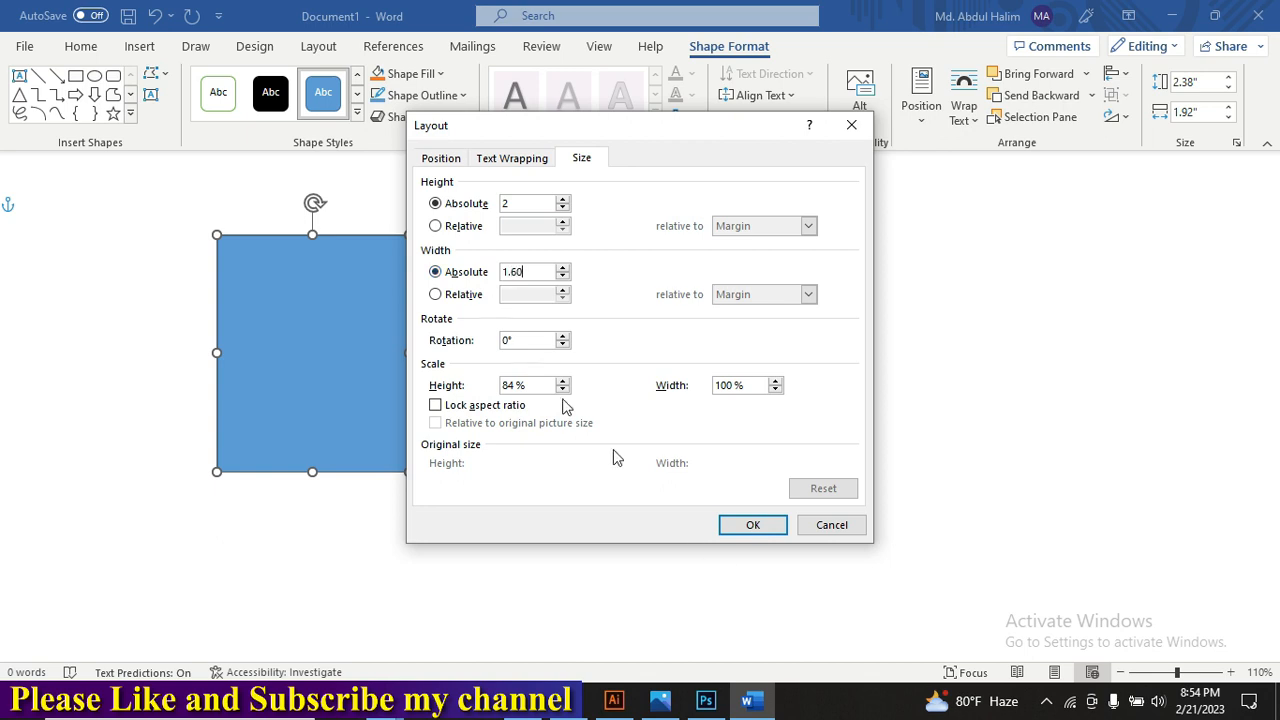
click(752, 525)
drag(293, 323, 599, 368)
drag(461, 354, 386, 316)
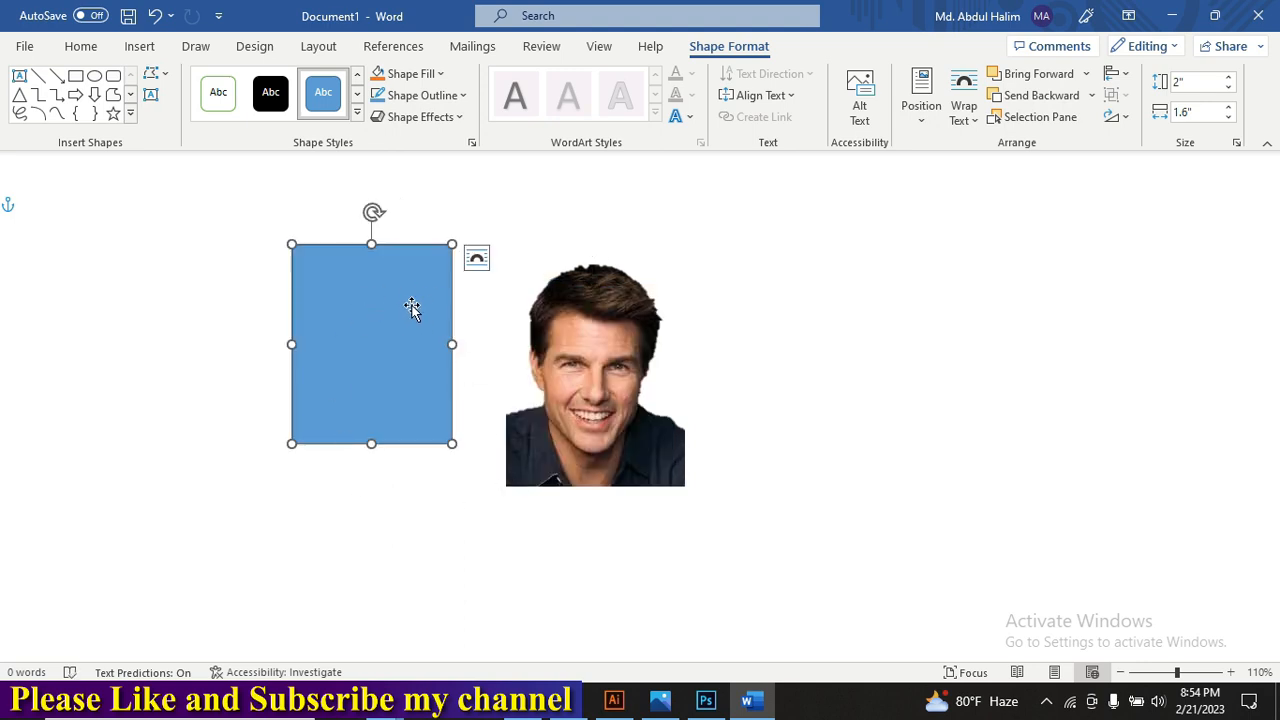
Set the blue rectangle's text wrapping to Behind Text and move it right next to the portrait
click(403, 310)
right_click(404, 308)
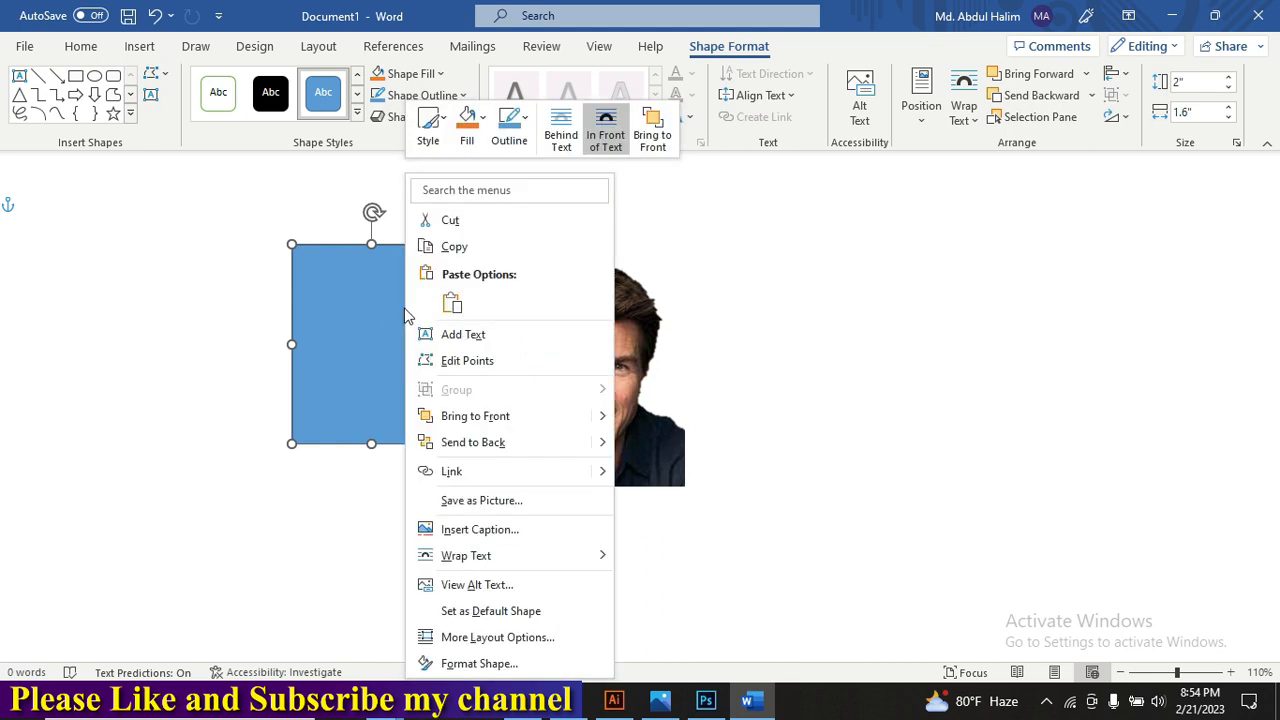
mouse_move(547, 558)
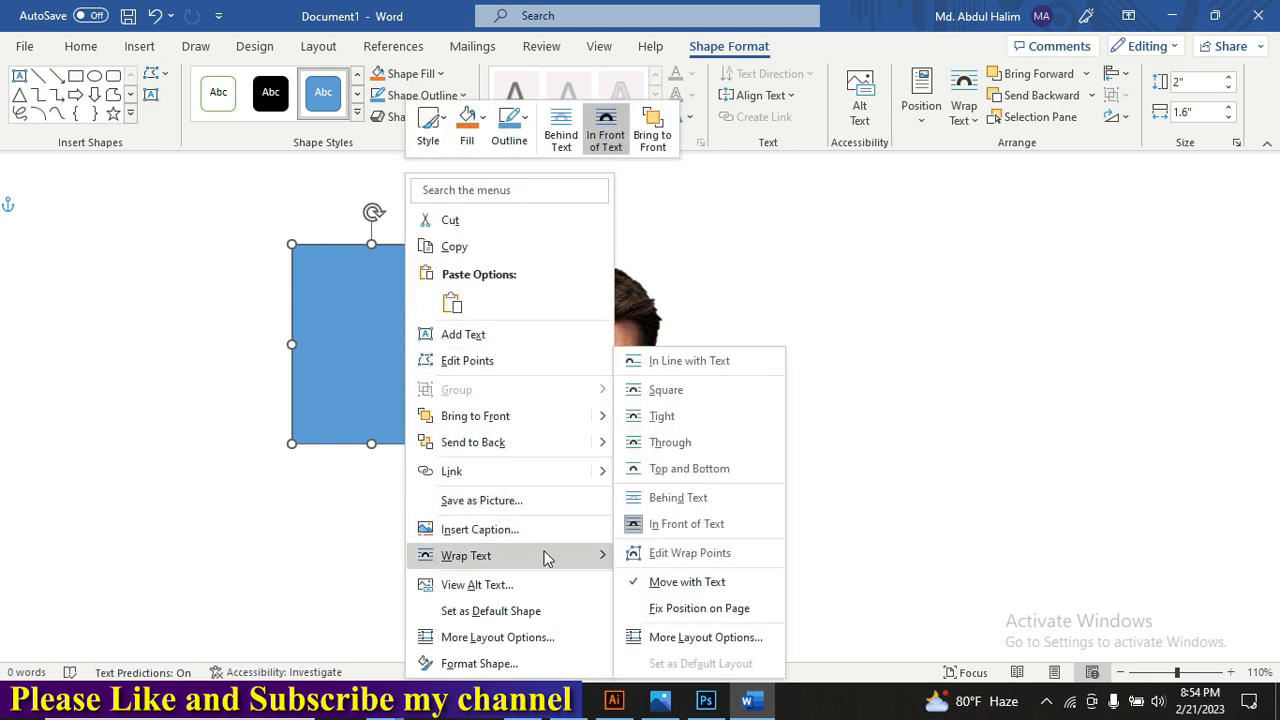
click(648, 497)
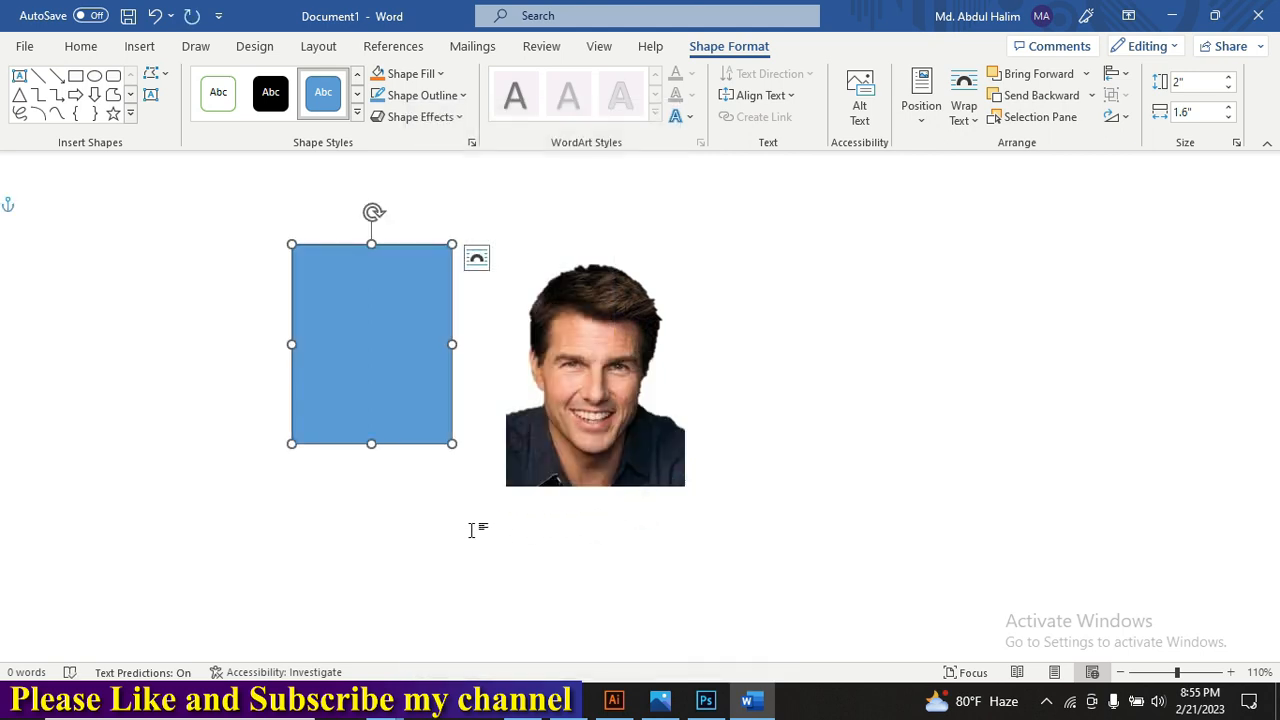
drag(361, 411, 385, 433)
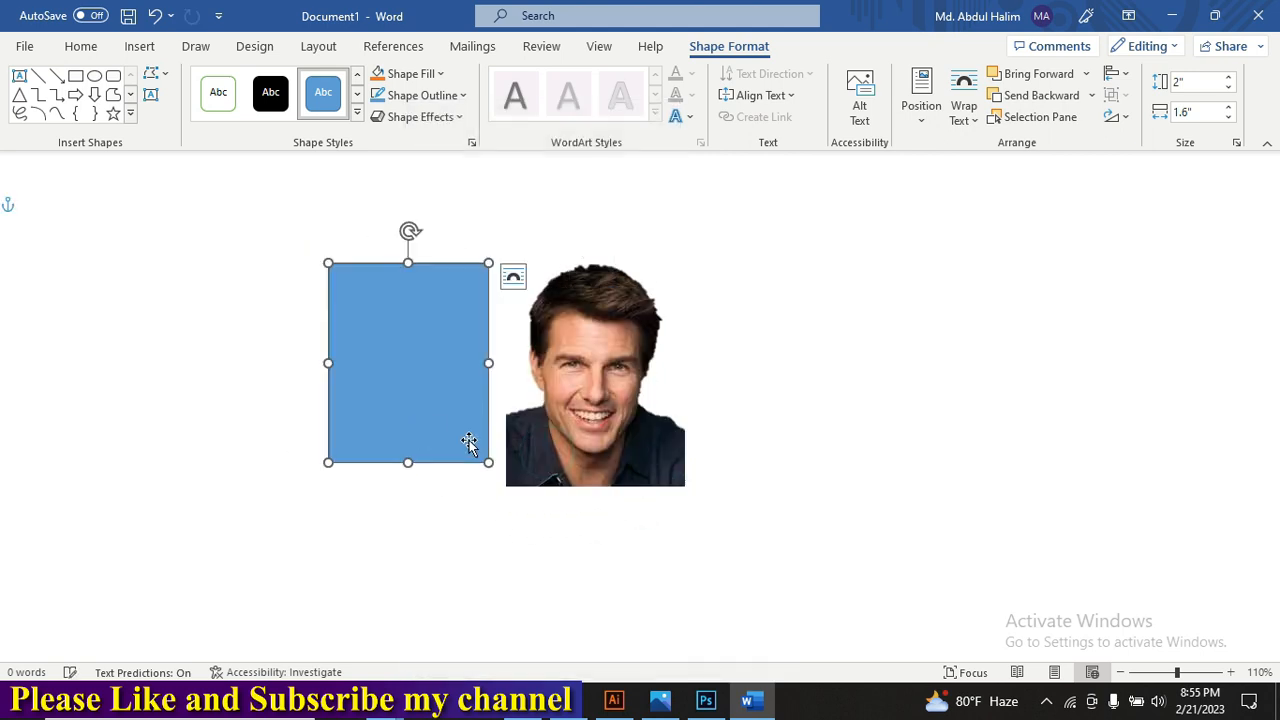
Bring the cut-out portrait to the front and place it slightly to the right of the blue rectangle
click(606, 445)
drag(610, 445, 657, 442)
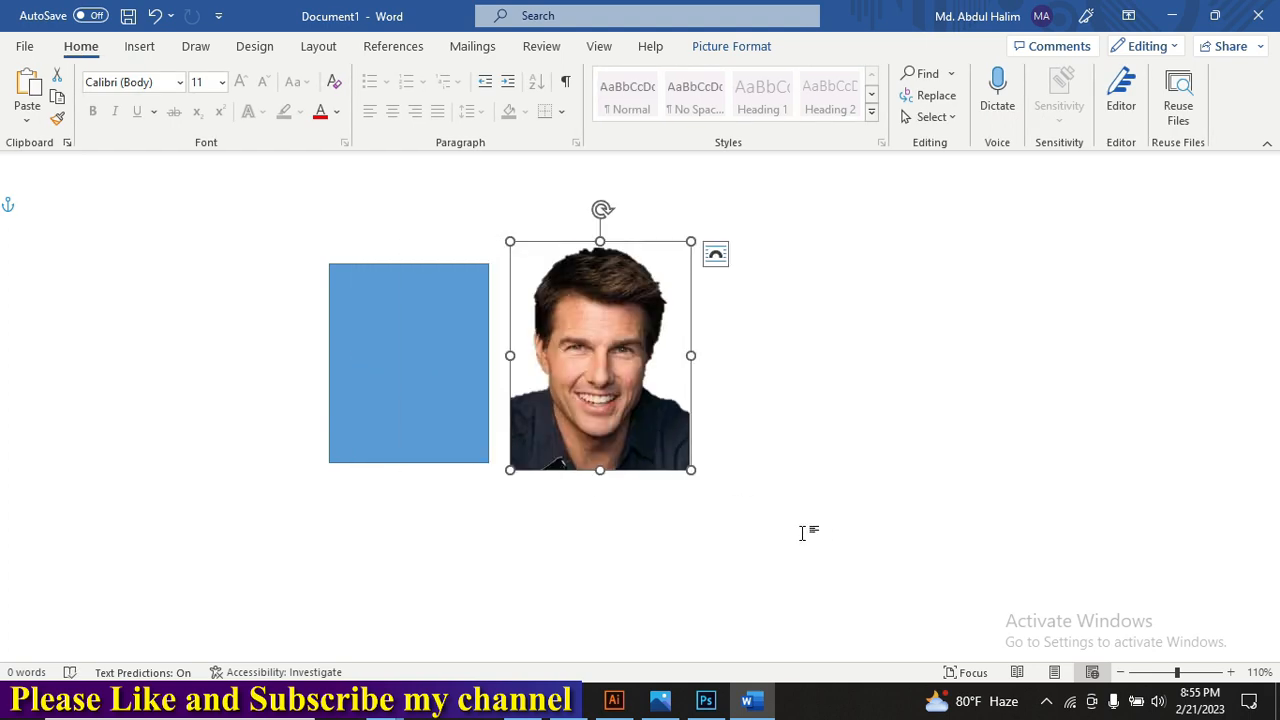
right_click(617, 347)
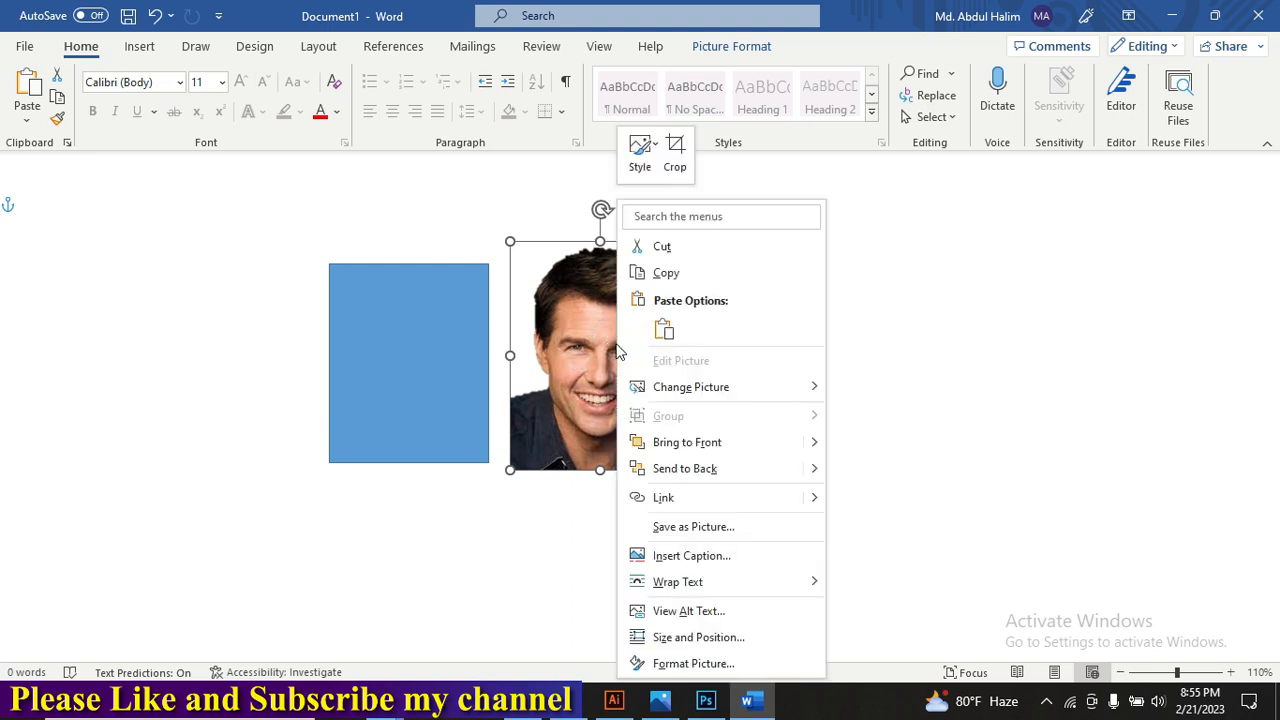
click(709, 452)
drag(601, 414, 630, 441)
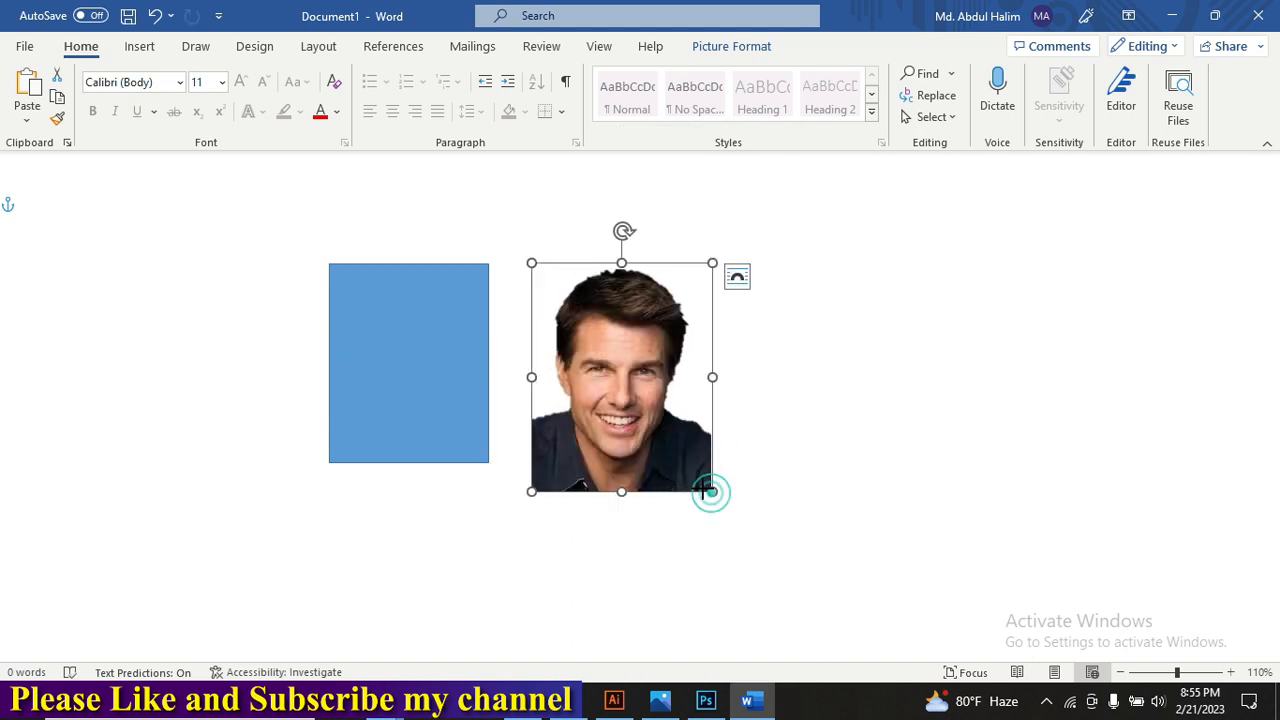
Scale the portrait down, place it over the blue rectangle and fit it to the rectangle's width and lower edge
drag(706, 490, 433, 409)
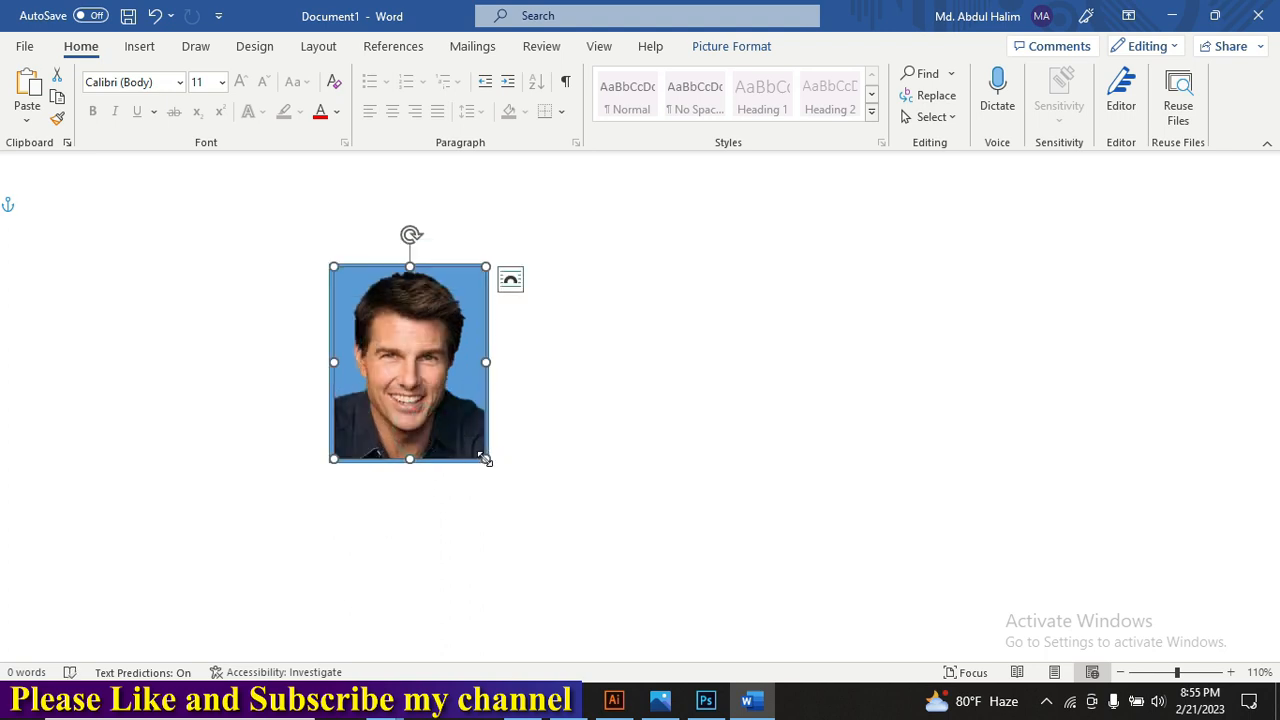
drag(484, 458, 490, 467)
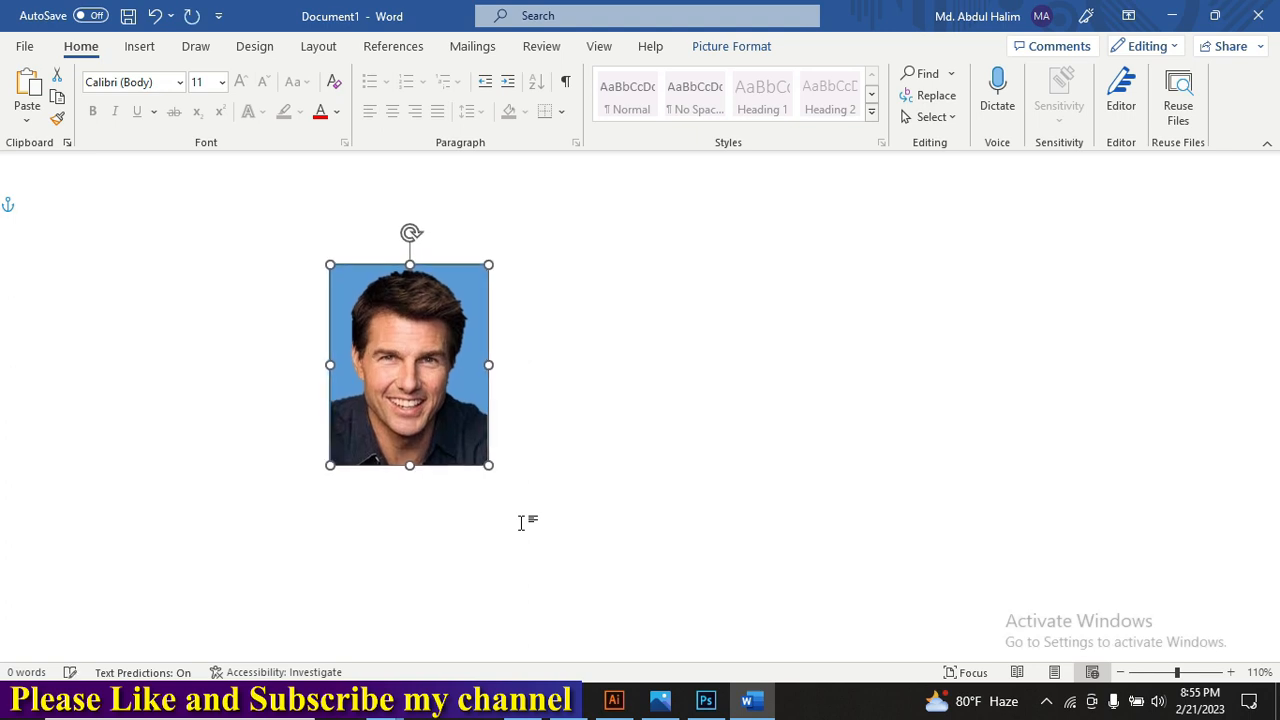
click(520, 522)
Group the portrait with the blue rectangle and move the group to the page's upper-left corner
scroll(520, 522, up, 4)
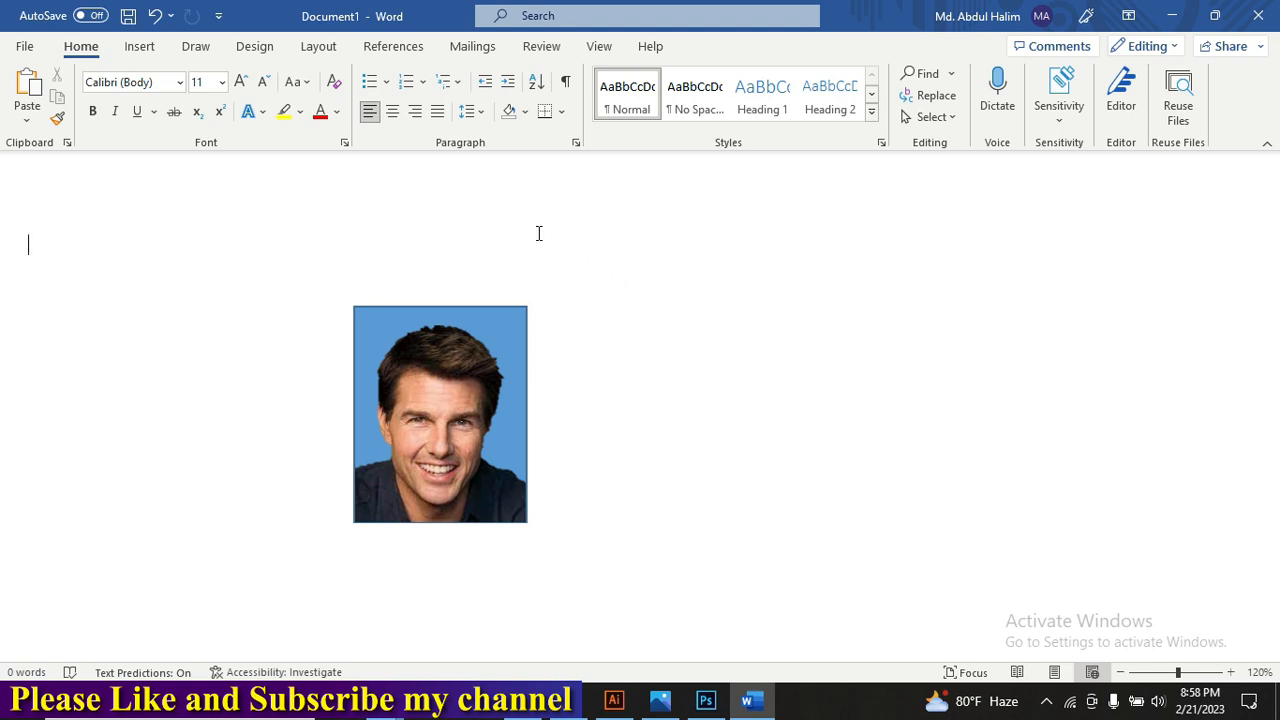
click(458, 318)
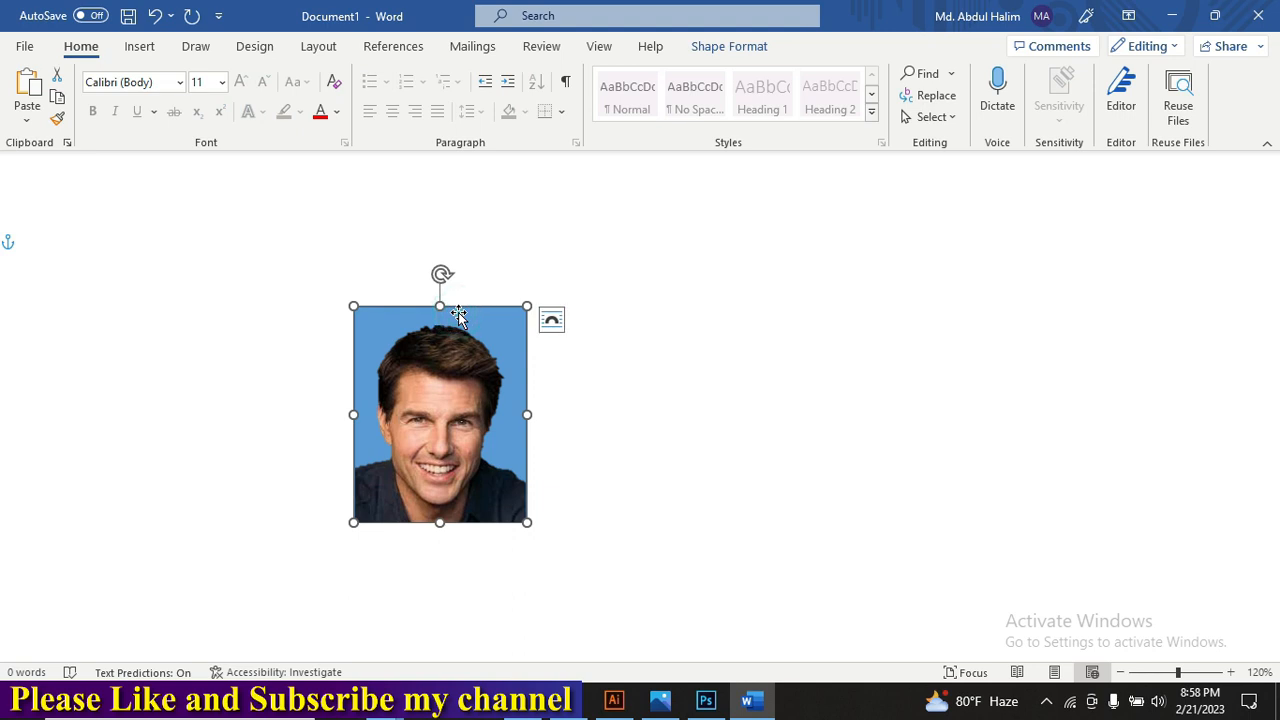
click(447, 418)
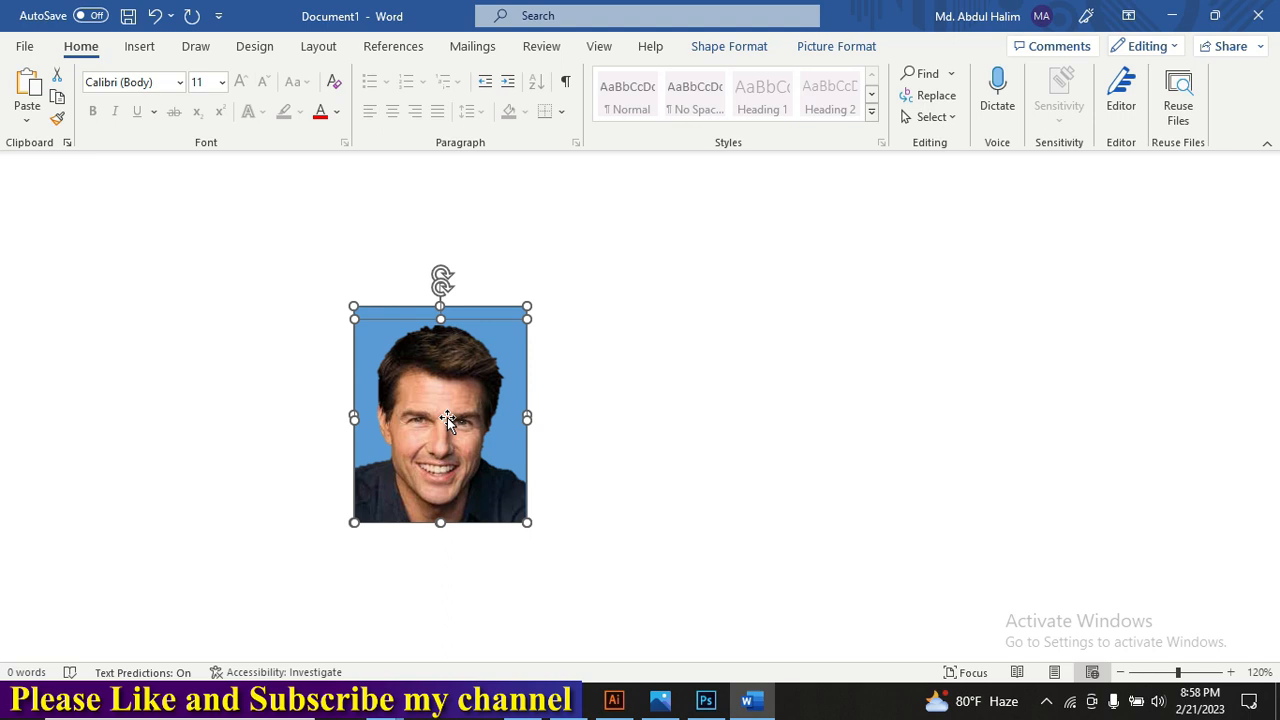
right_click(447, 417)
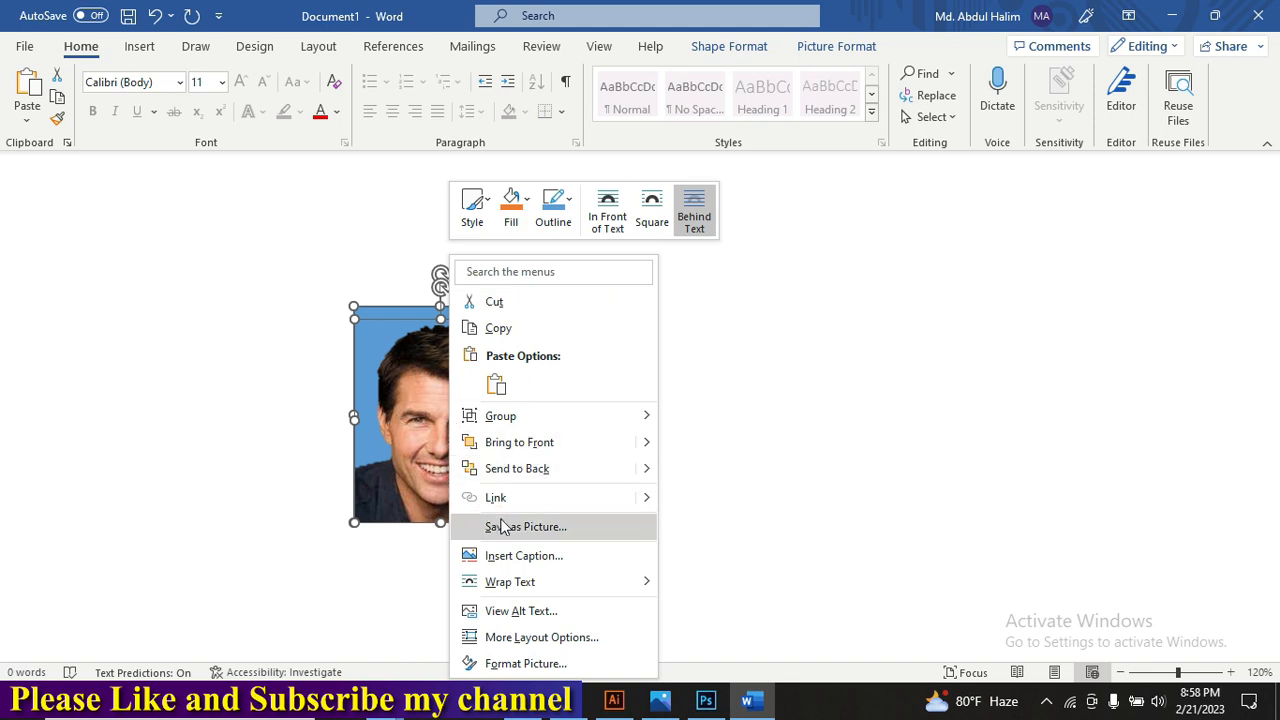
mouse_move(507, 424)
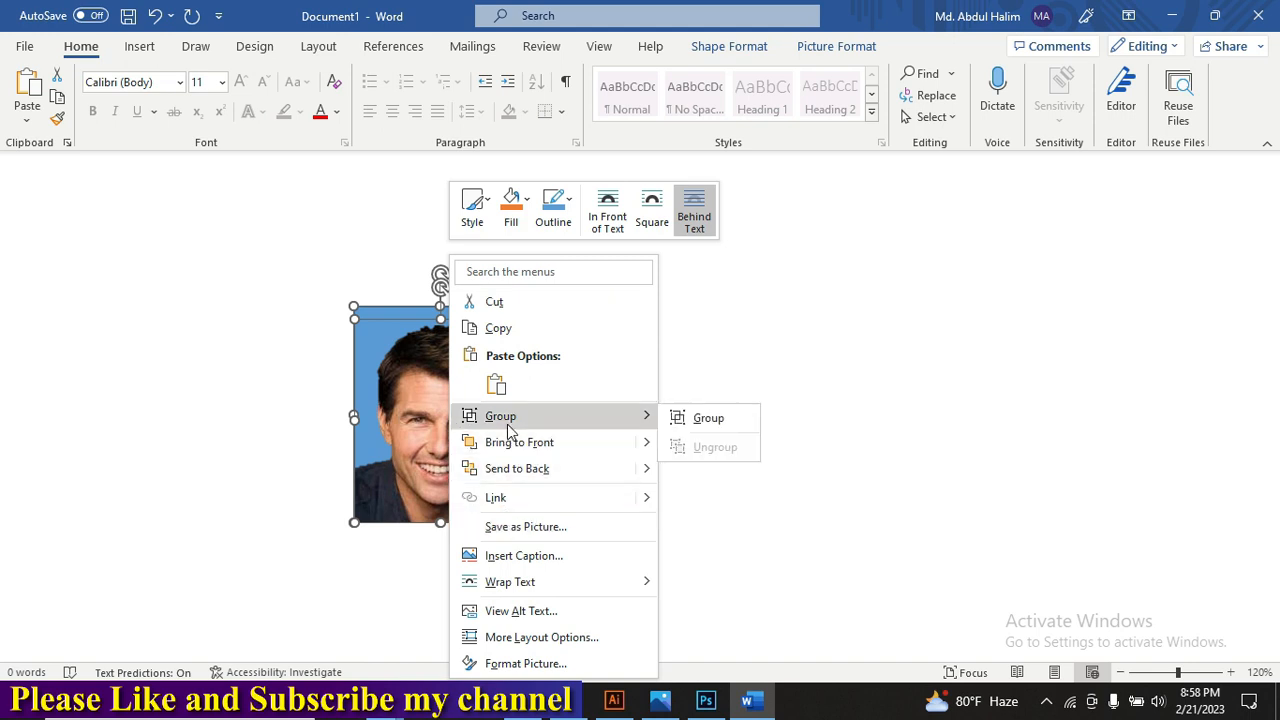
click(712, 420)
mouse_move(457, 360)
mouse_down()
mouse_move(866, 377)
mouse_move(944, 401)
mouse_move(469, 385)
mouse_move(869, 394)
mouse_move(580, 395)
mouse_move(470, 374)
mouse_up()
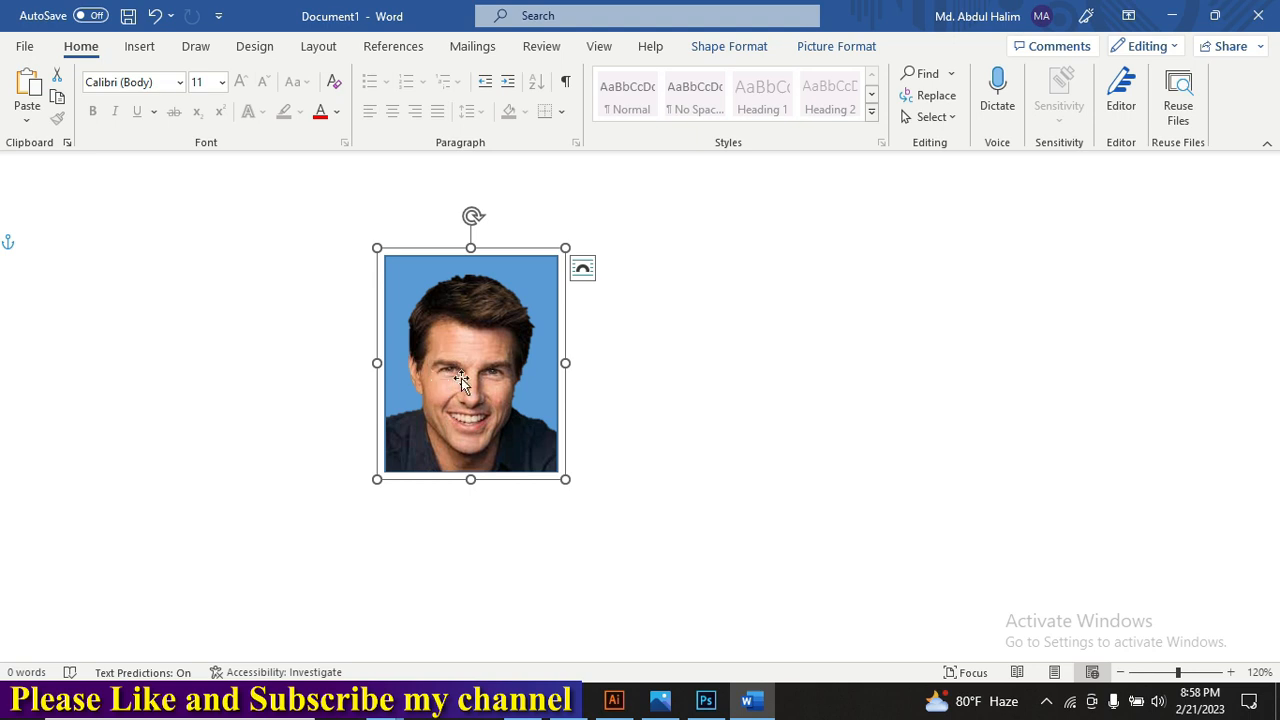
drag(461, 378, 107, 292)
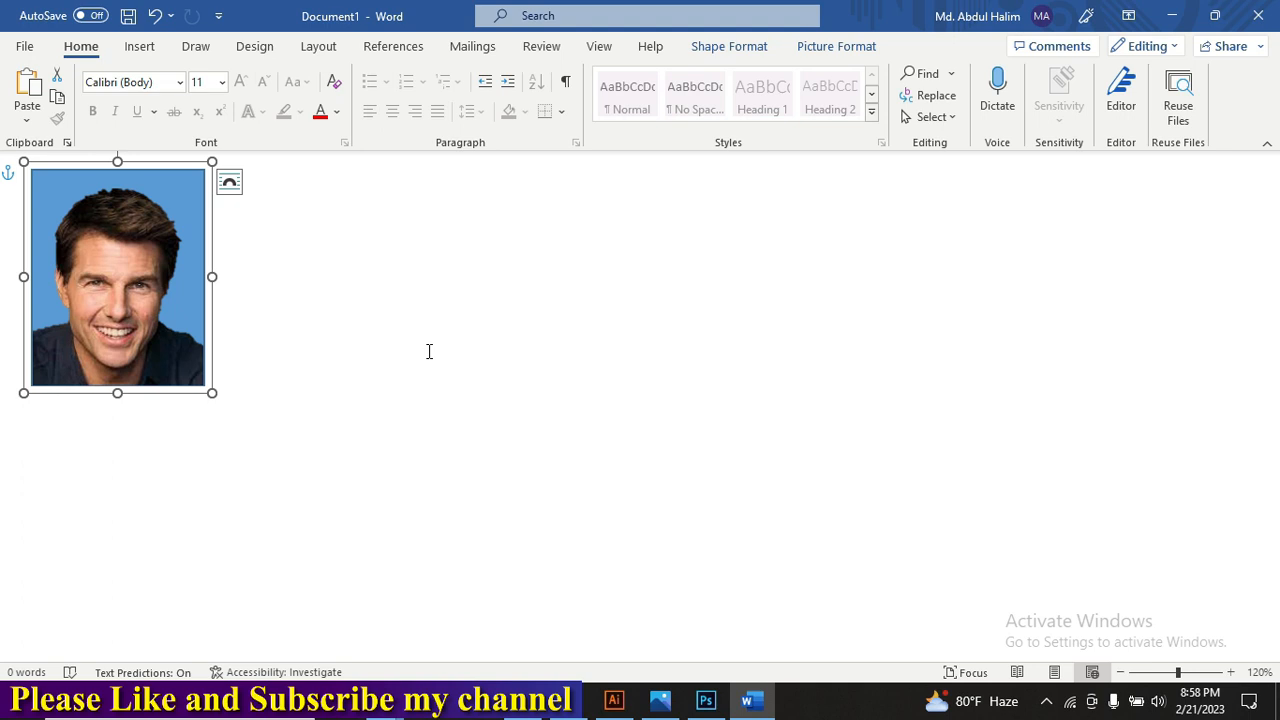
Duplicate the grouped photo across the page to form two rows of six, undoing the misplaced copy in the second row
drag(127, 244, 903, 551)
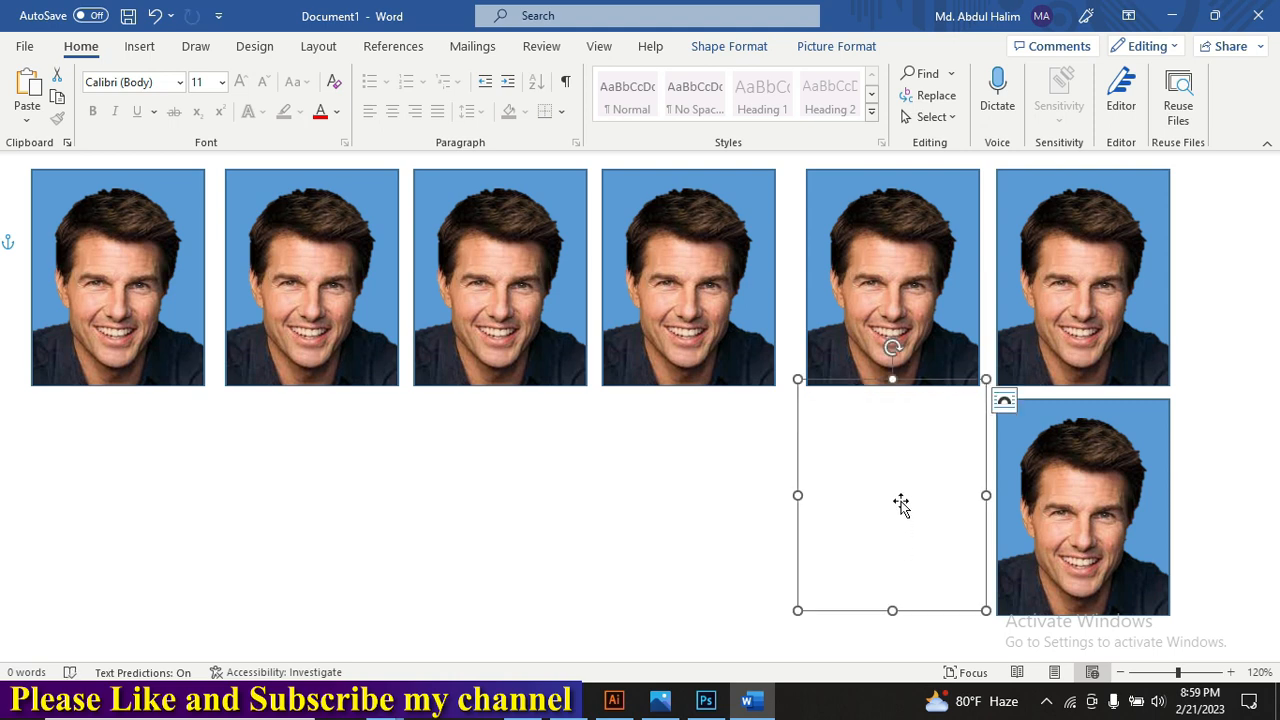
key(ctrl+z)
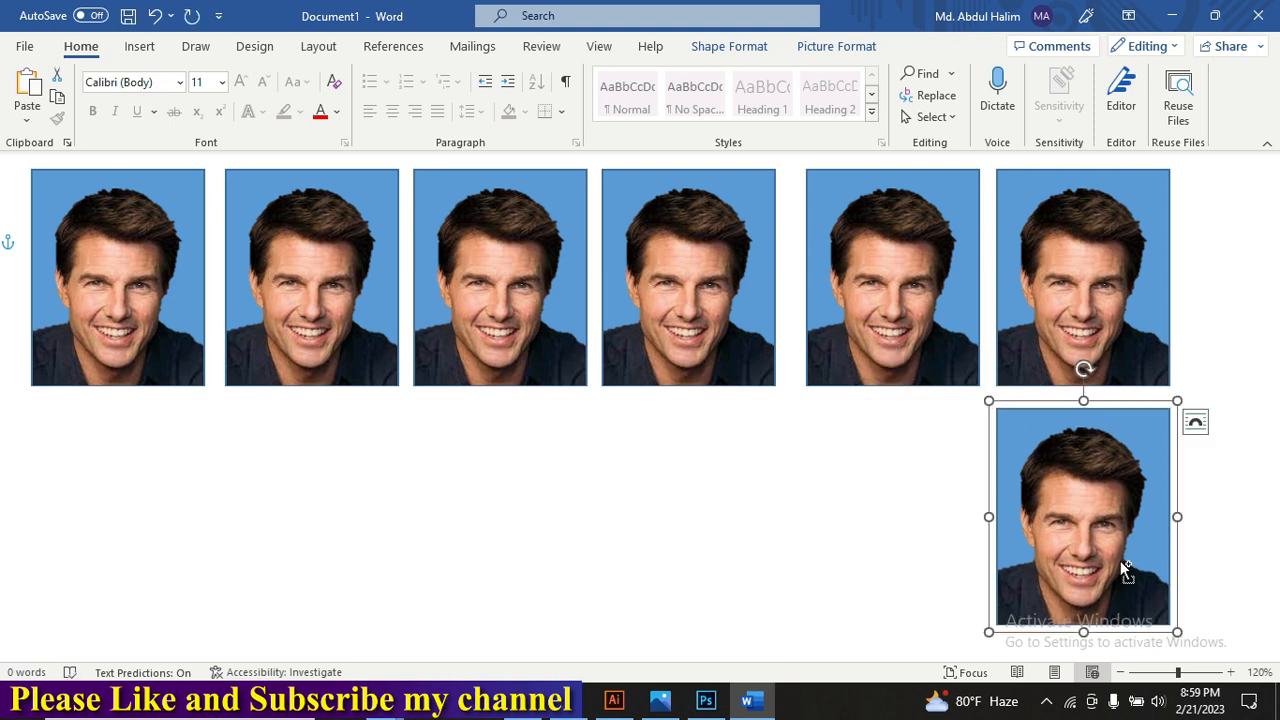
drag(1120, 565, 193, 488)
ctrl+scroll(1160, 478, down, 1)
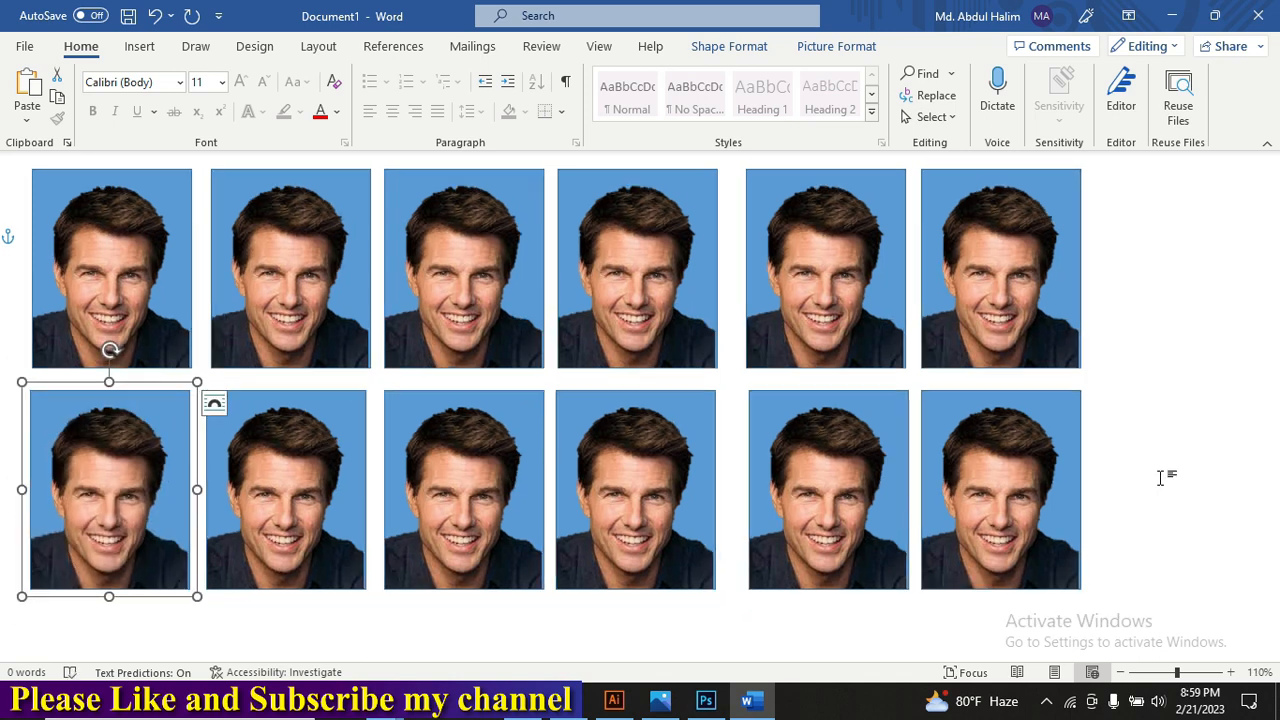